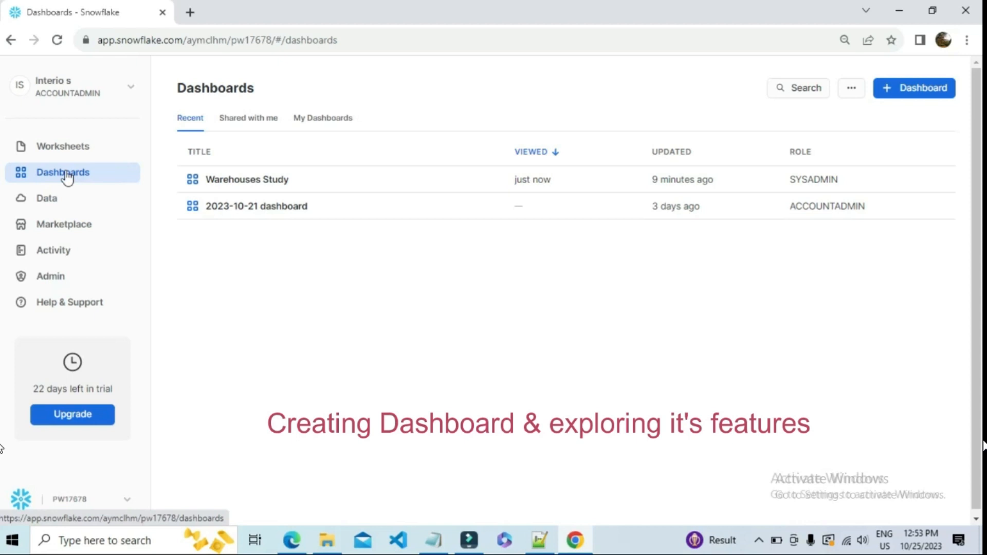
Open the dashboards list and look through the shared dashboards and the account's own dashboards.
click(65, 171)
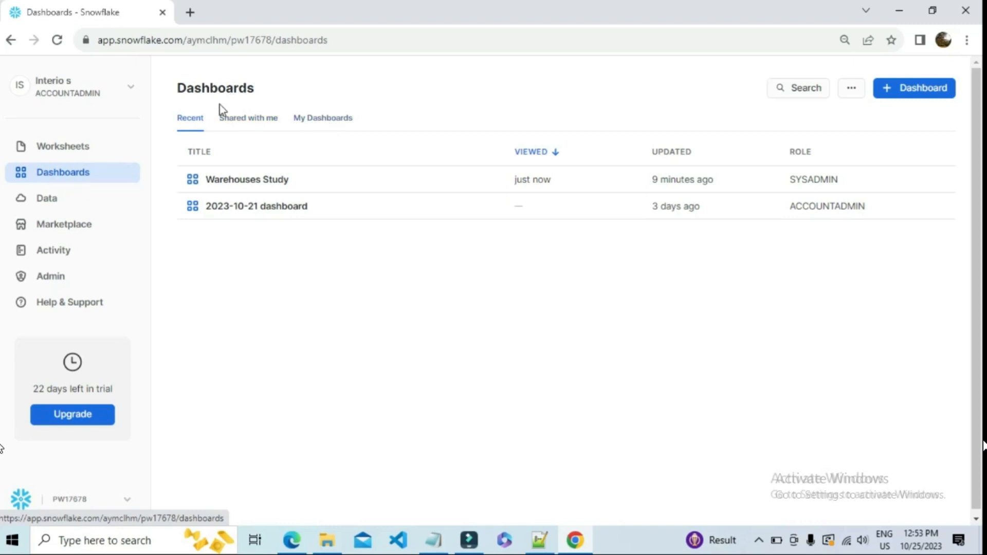
click(239, 123)
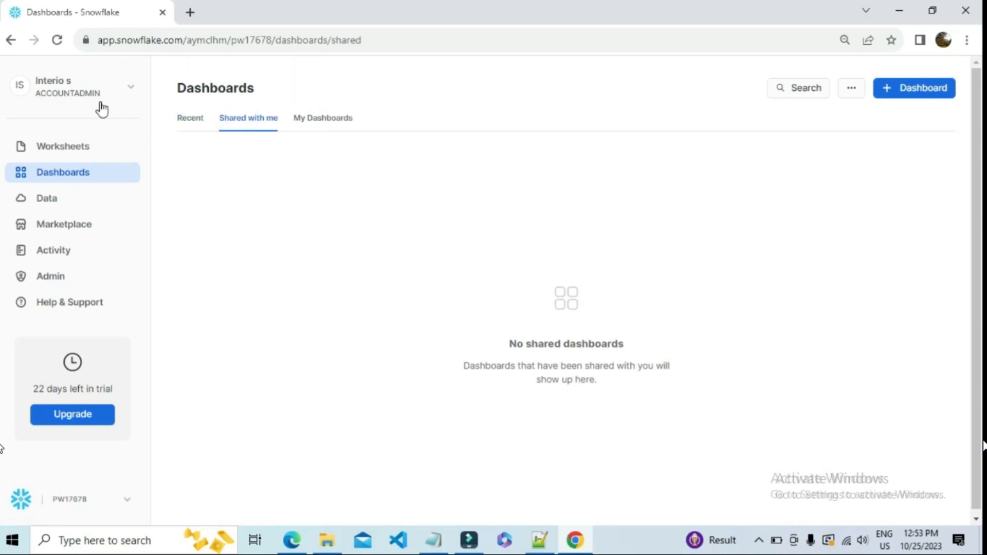
click(323, 118)
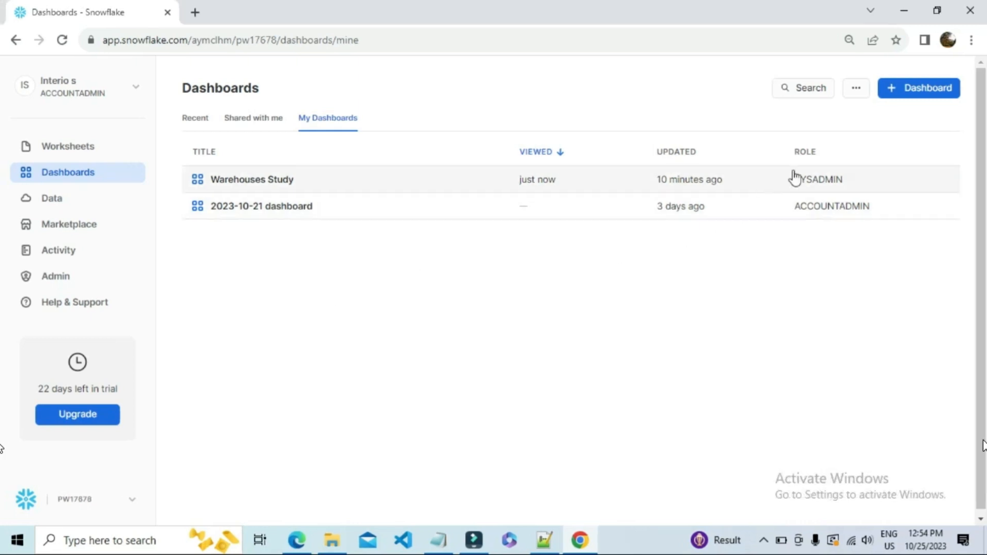
click(930, 103)
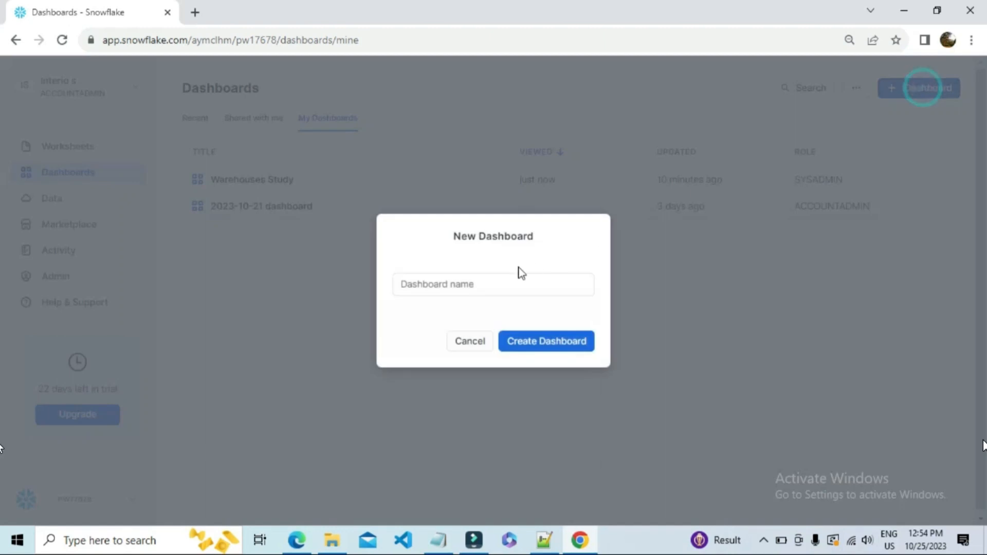
click(457, 284)
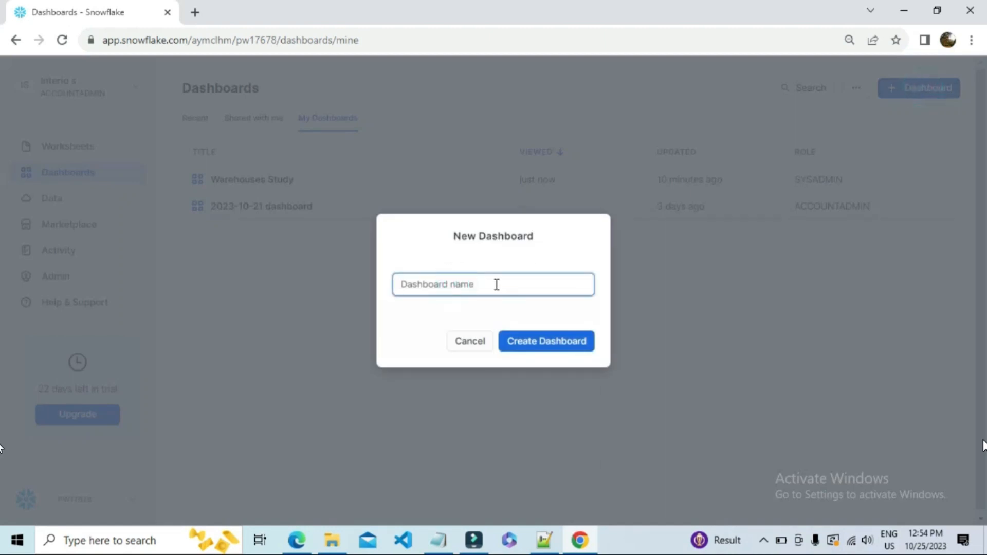
click(465, 342)
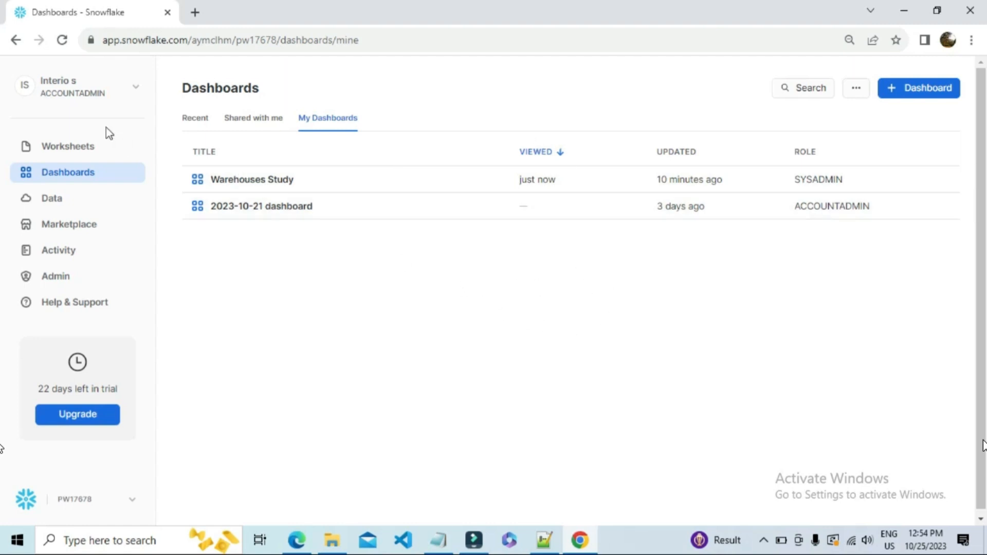
Review the dashboard filters with their SQL keywords, descriptions and owners, and close the list.
click(855, 89)
click(875, 115)
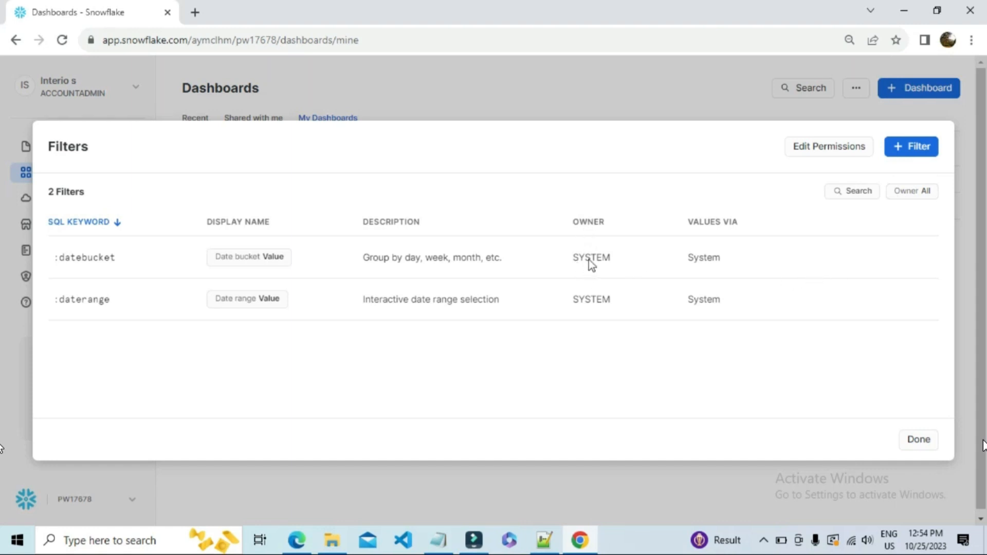
double_click(589, 302)
click(769, 195)
click(918, 439)
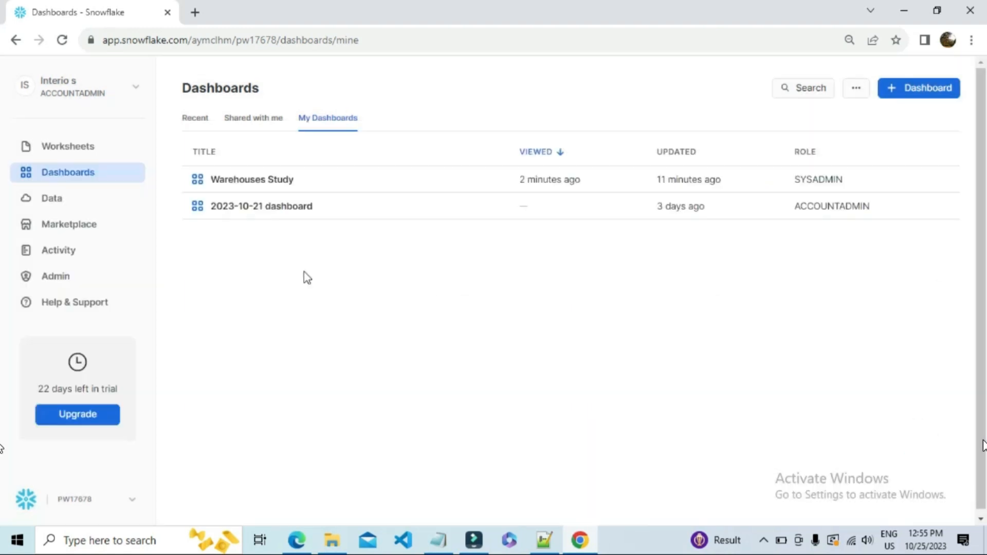
Open the Warehouses Study dashboard and check its rename, duplicate and delete options.
click(266, 181)
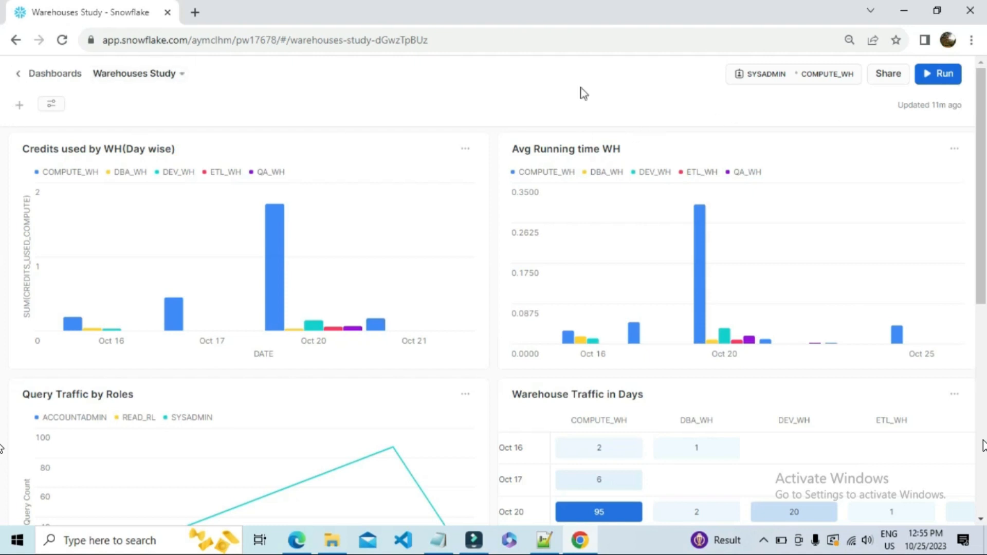
click(139, 78)
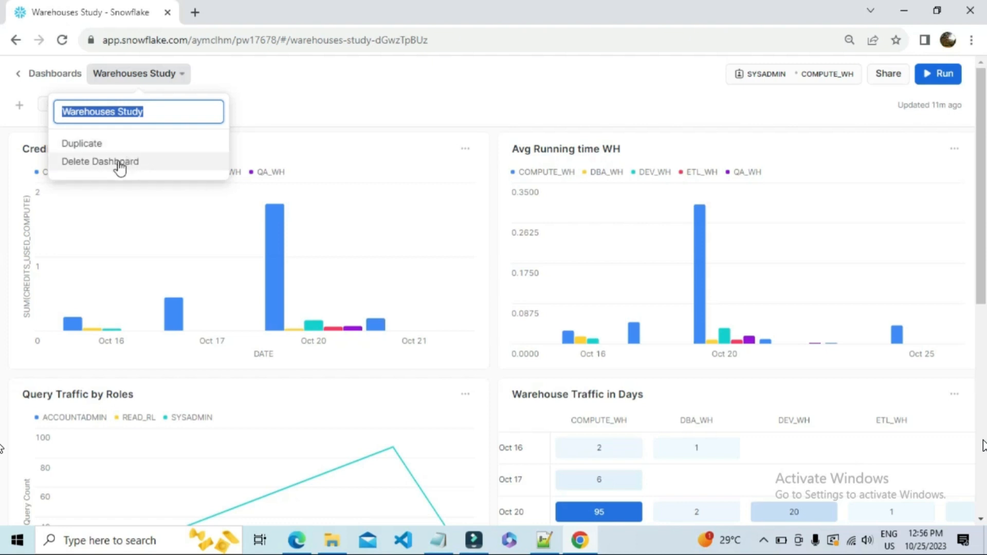
click(388, 99)
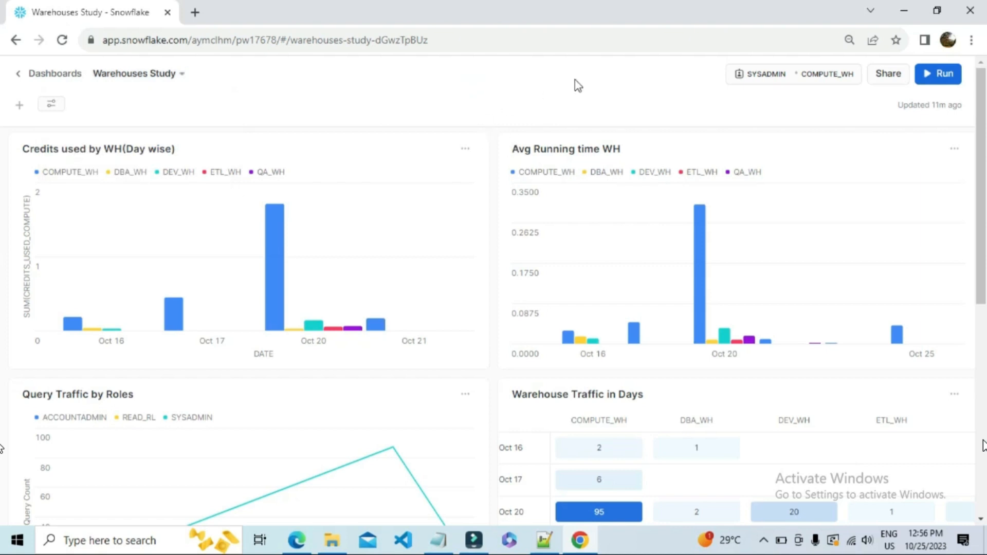
Examine the roles and warehouses available for running the Warehouses Study dashboard.
click(775, 78)
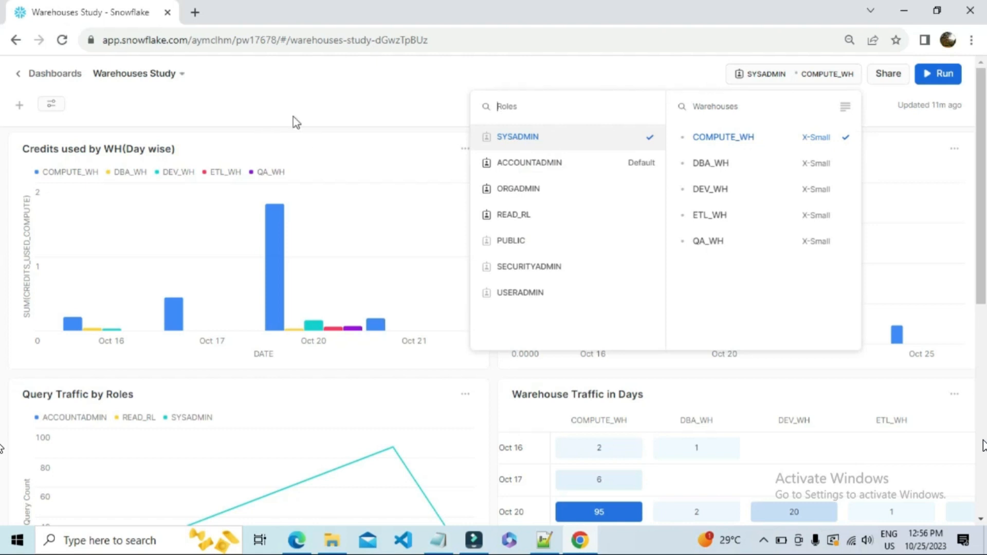
click(315, 102)
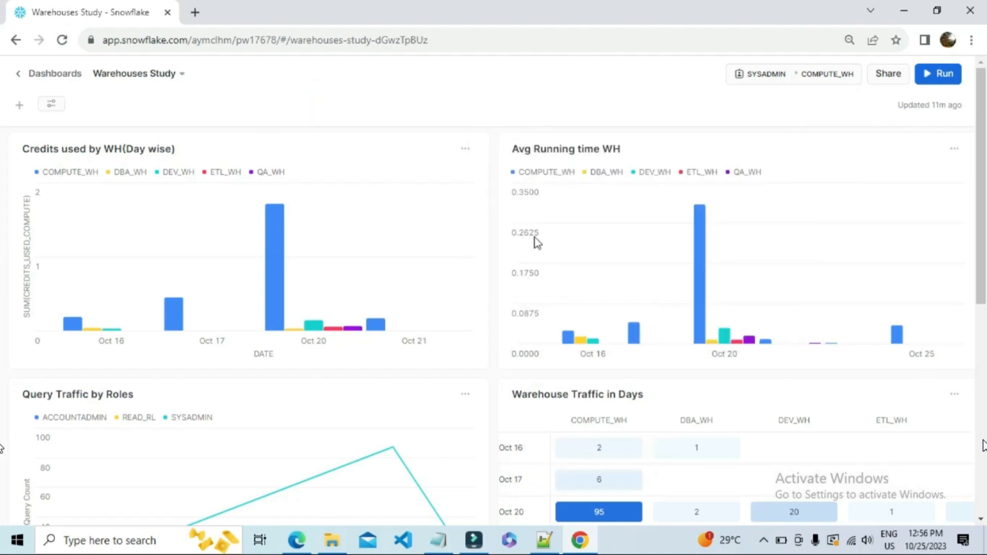
click(622, 86)
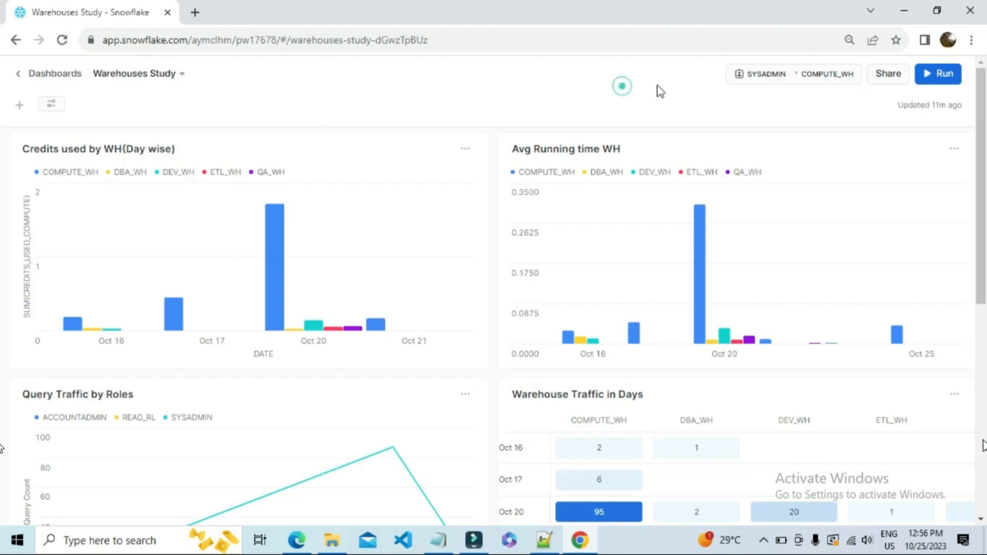
click(798, 75)
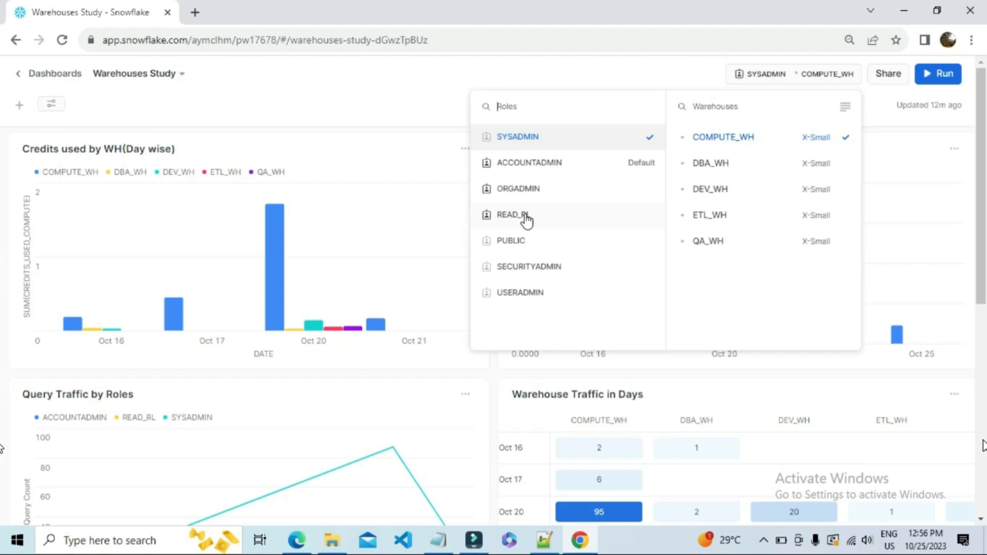
click(438, 110)
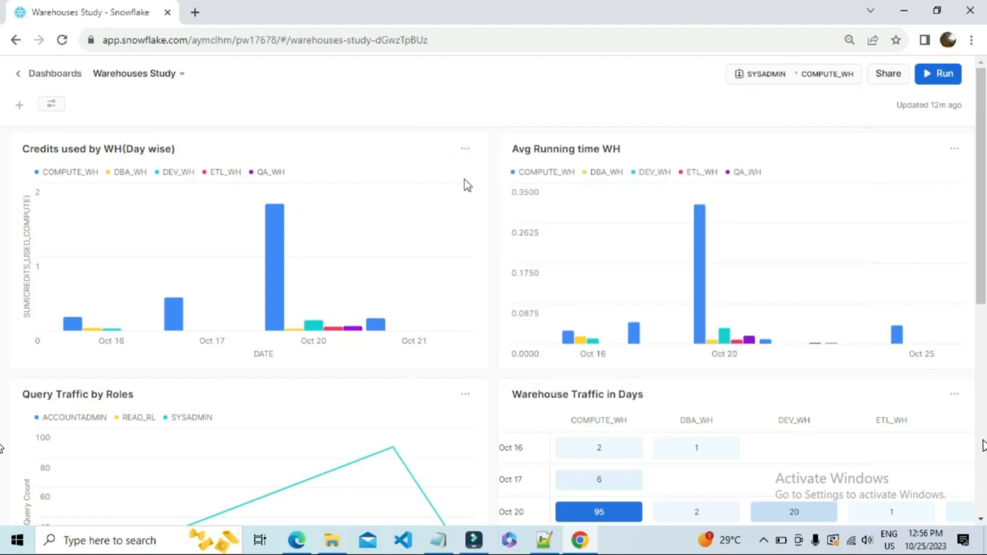
Review the sharing settings and the filters of the Warehouses Study dashboard.
click(884, 76)
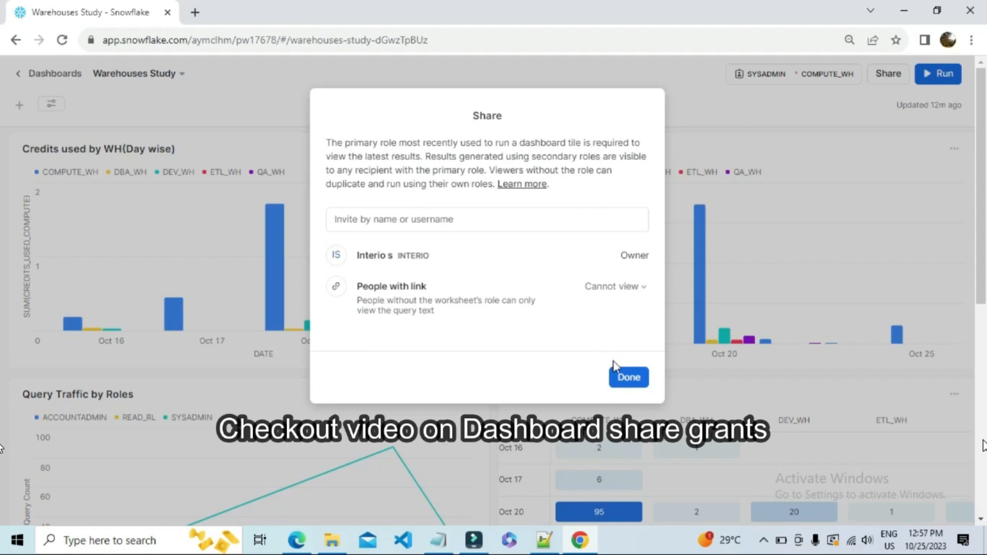
click(630, 378)
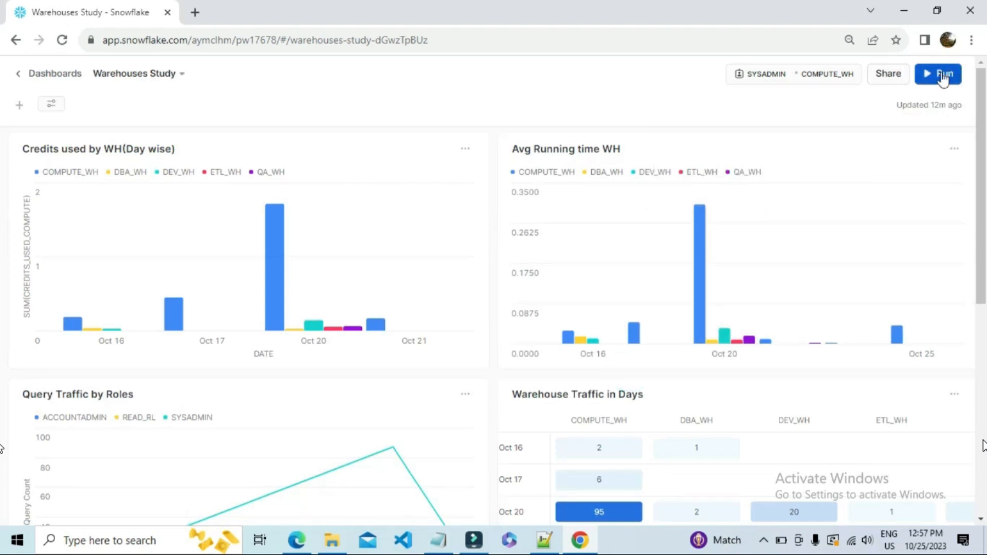
click(55, 105)
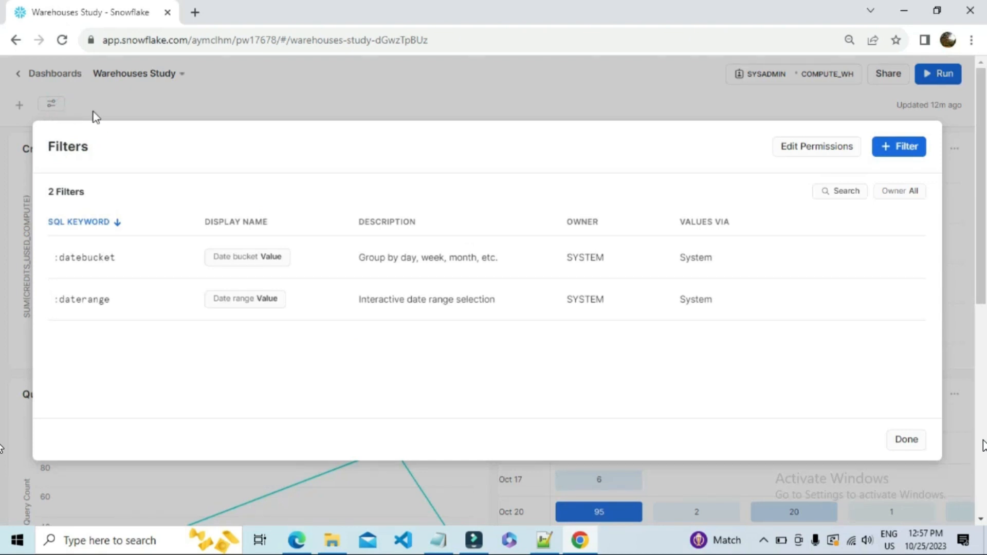
click(889, 440)
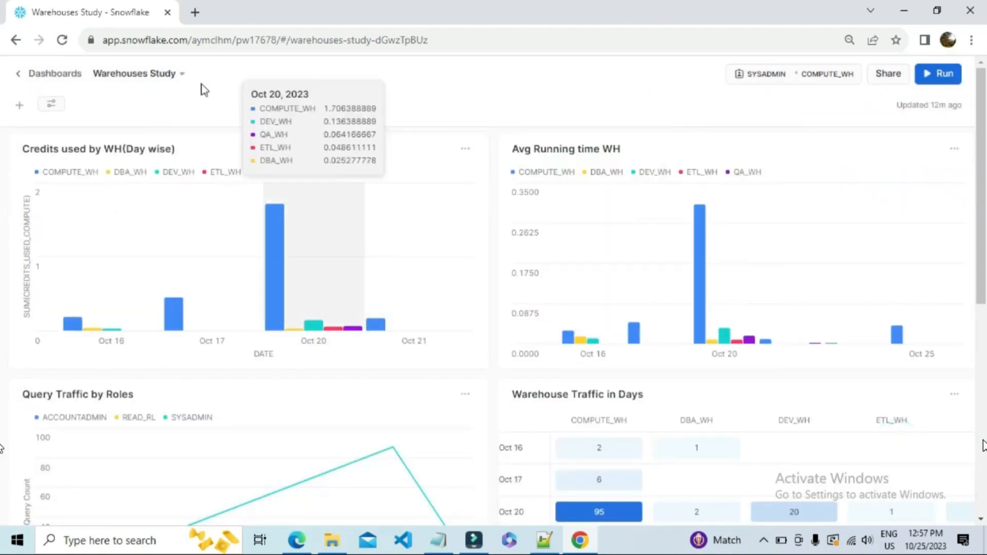
Look at the Warehouses Study dashboard's available tiles and the worksheet types offered for a new tile.
click(19, 106)
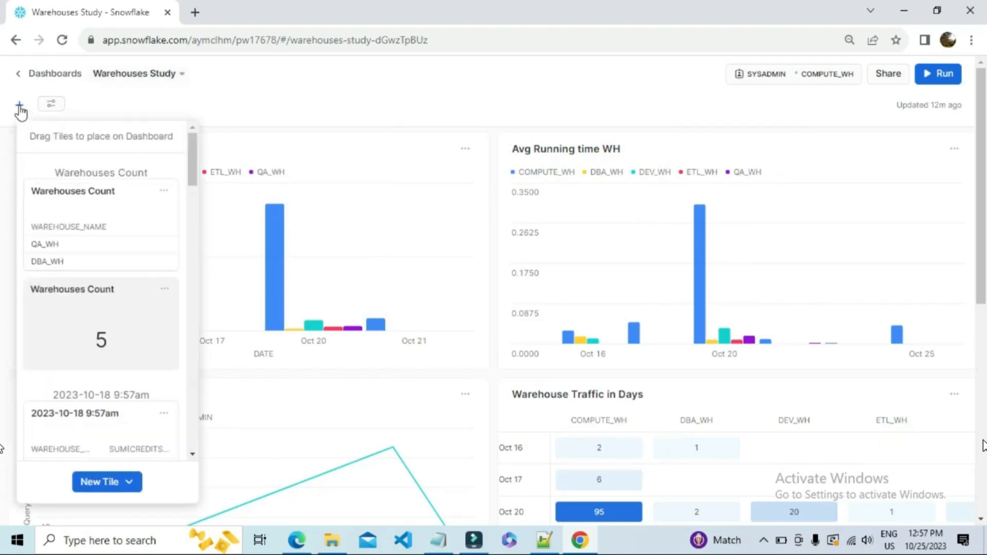
click(128, 483)
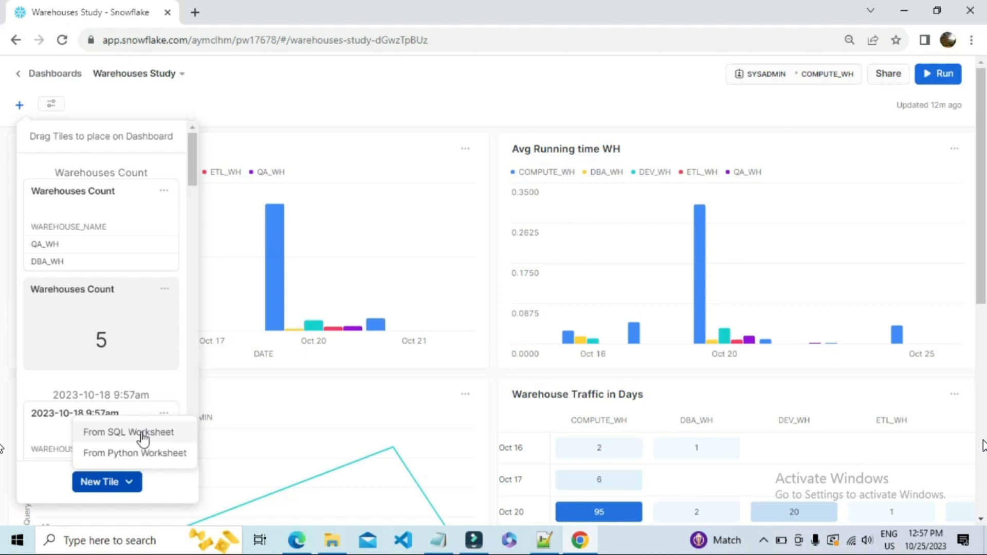
click(253, 106)
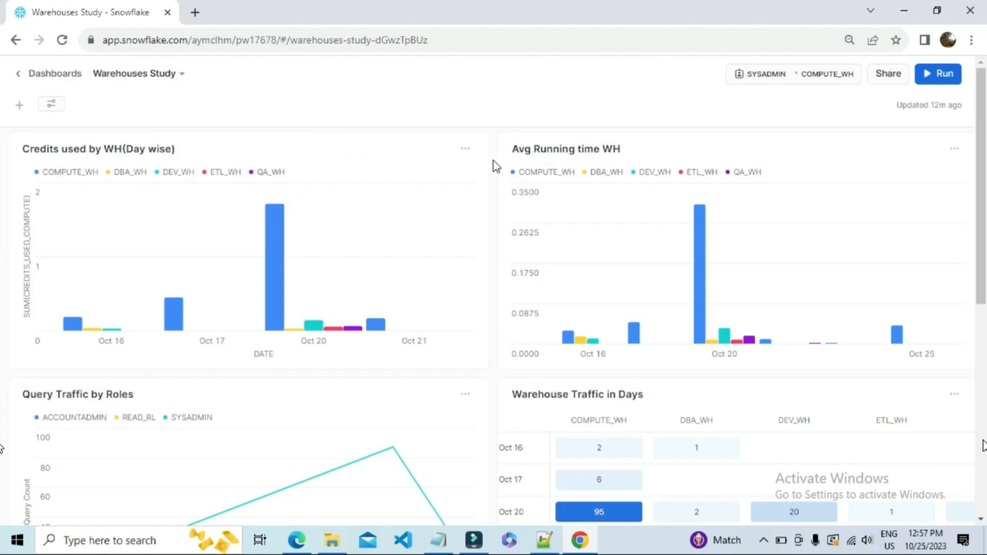
Examine all chart tiles on the Warehouses Study dashboard, including the line chart, heat grid, scorecard and scatter chart.
scroll(335, 225, down, 4)
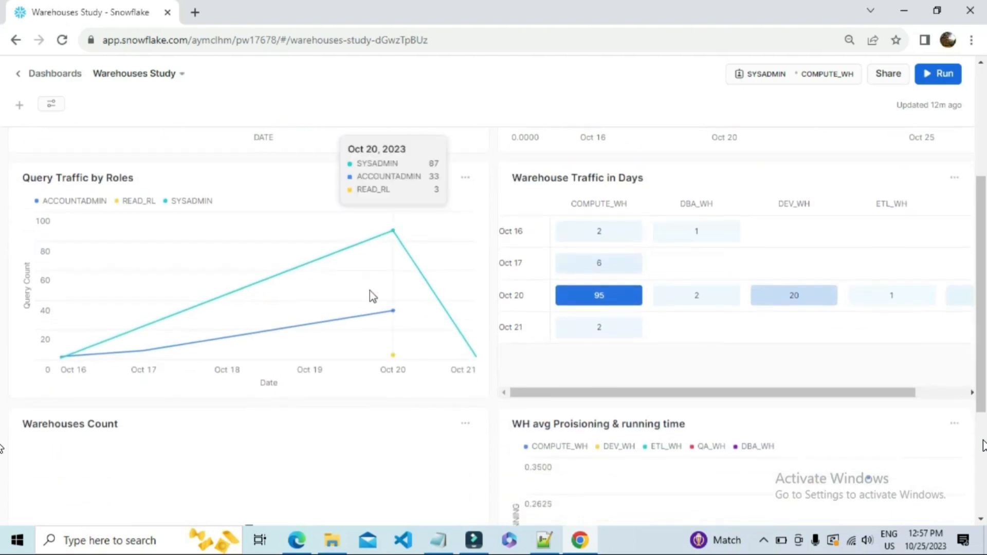
scroll(647, 269, down, 3)
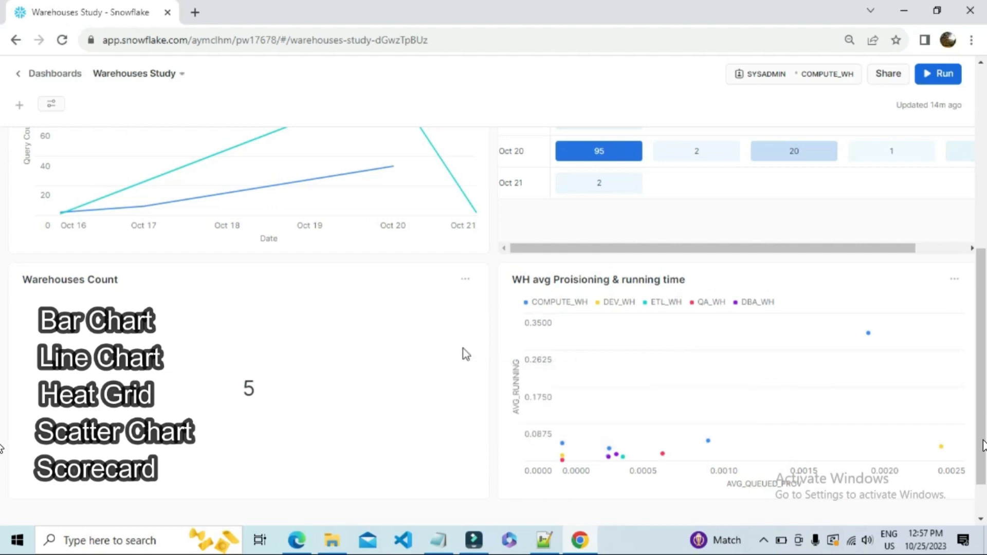
scroll(464, 354, up, 2)
scroll(466, 354, up, 4)
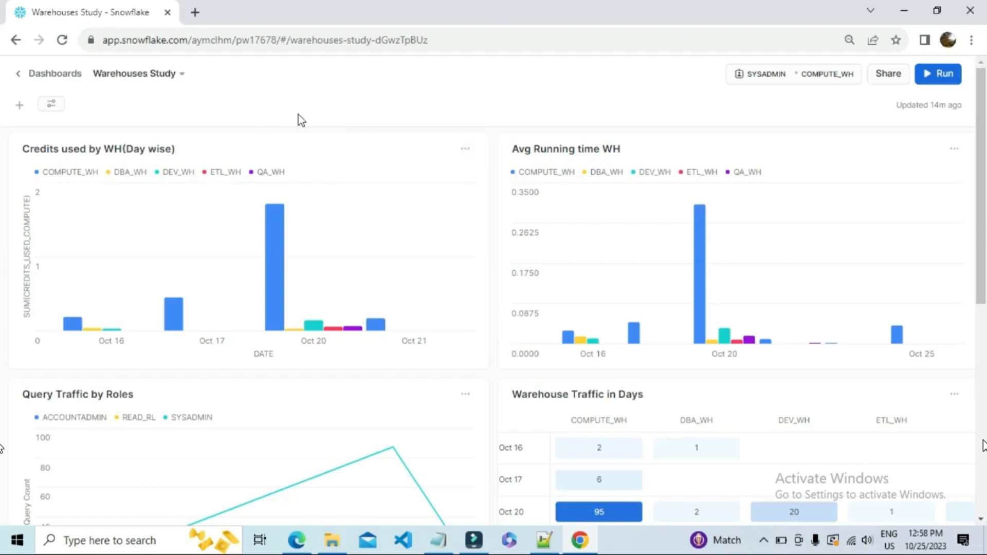
Return to the dashboards list and create a new dashboard named sample_dashboard.
click(19, 75)
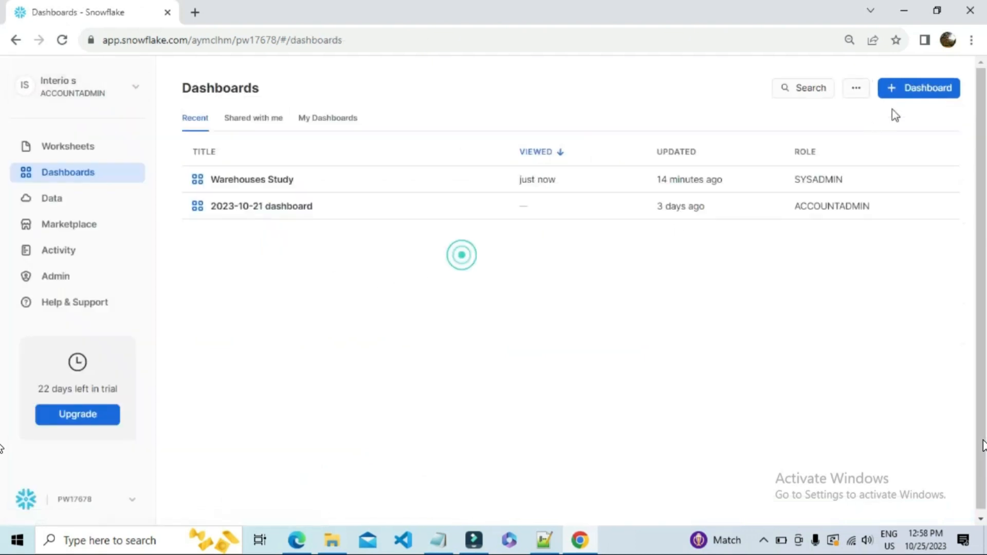
click(925, 88)
click(426, 281)
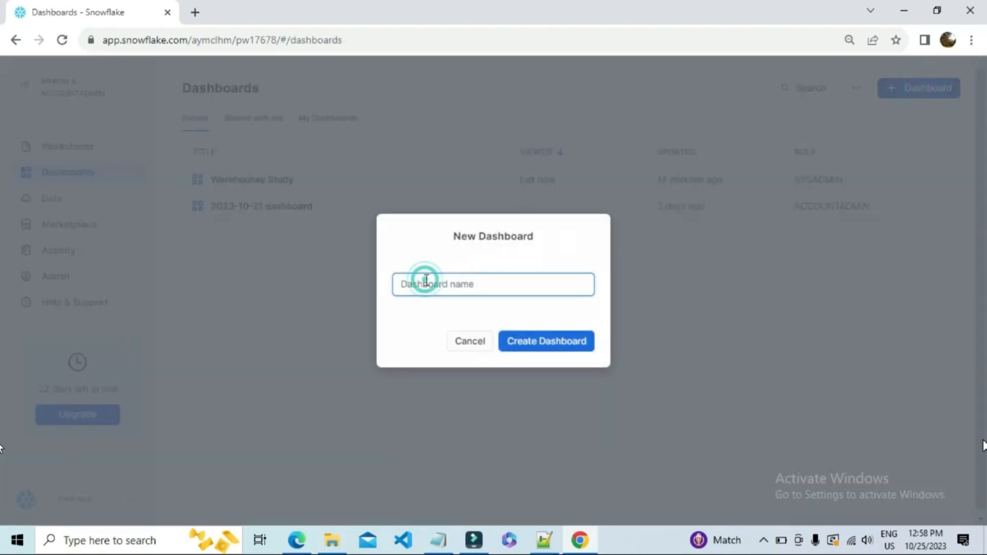
text(samp)
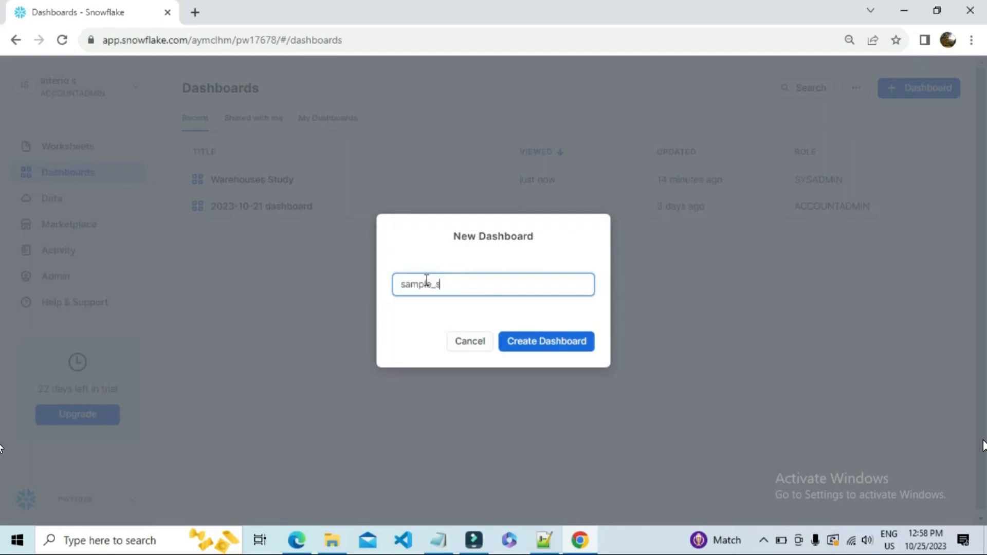
text(le_dashboard)
click(543, 341)
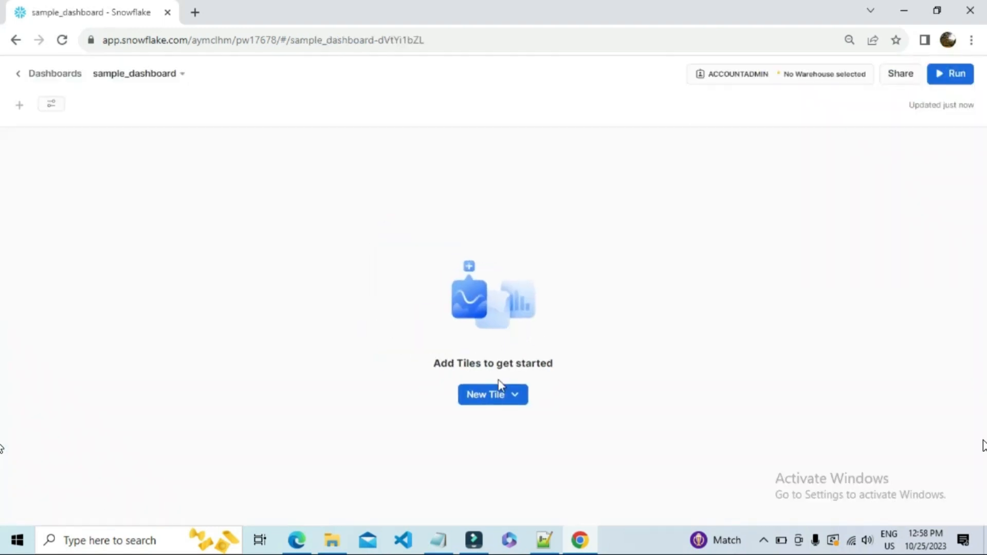
Add a SQL worksheet tile and paste the union query summing CREDITS_USED_COMPUTE by date and warehouse, excluding CLOUD_SERVICES_ONLY.
click(499, 385)
click(511, 423)
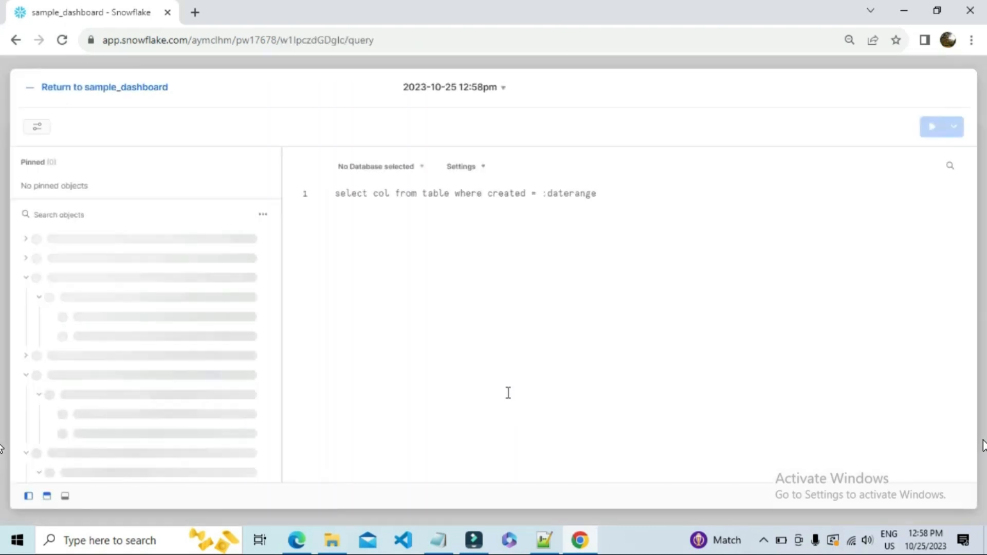
click(399, 198)
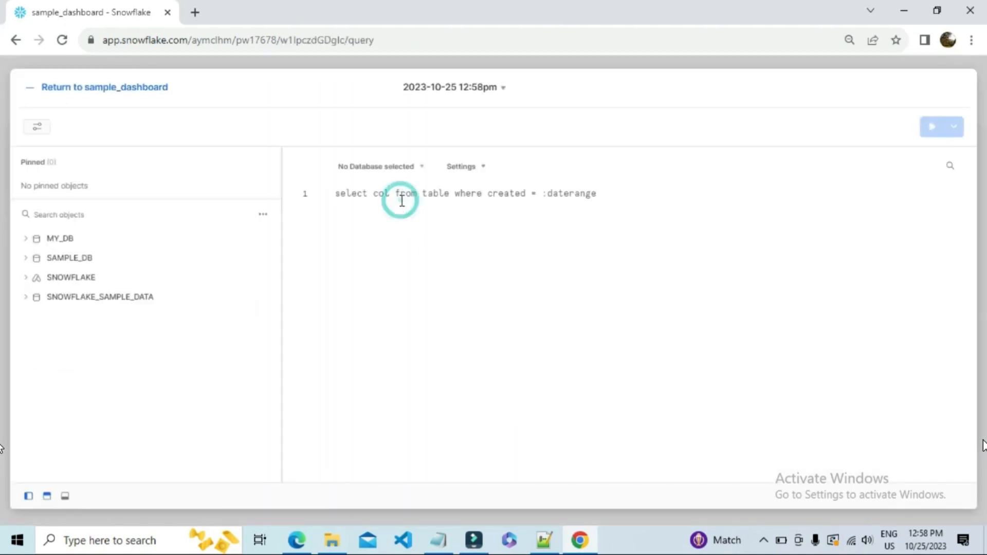
text(select to_date(start_time) as date,warehouse_name,sum(CREDITS_USED_COMPUTE) from SNOWFLAKE.ACCOUNT_USAGE.WAREHOUSE_METERING_HISTORY where warehouse_name<>'CLOUD_SERVICES_ONLY' group by 1,2 union select to_date(start_time) as date,warehouse_name,sum(CREDITS_USED_COMPUTE) from table(SNOWFLAKE.information_schema.WAREHOUSE_METERING_HISTORY()) where warehouse_name<>'CLOUD_SERVICES_ONLY' group by 1,2 ;)
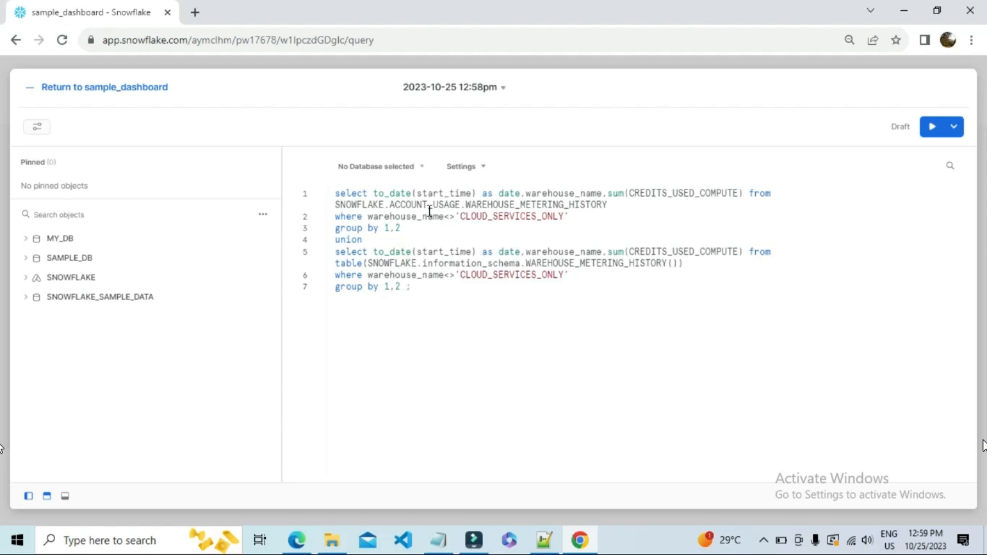
Run the warehouse credits query and hide the query details beside the results.
click(932, 126)
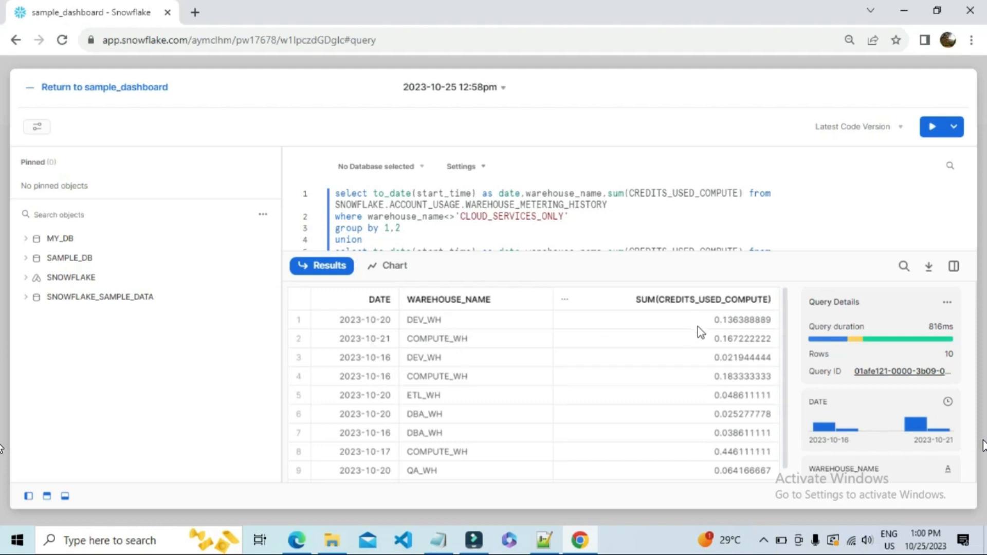
click(954, 266)
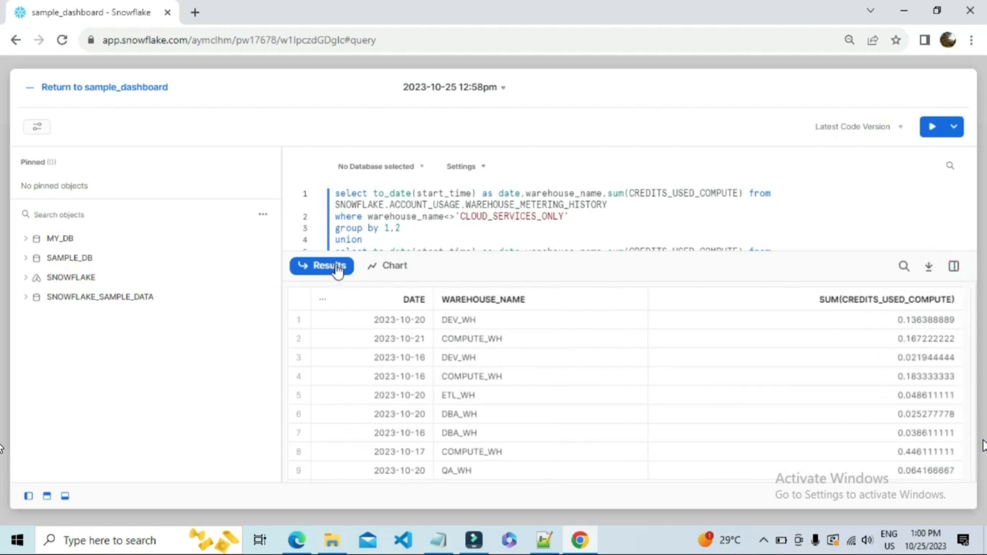
Show the query results as a chart and review the settings of its DATE and SUM(CREDITS_USED_COMPUTE) columns.
click(388, 274)
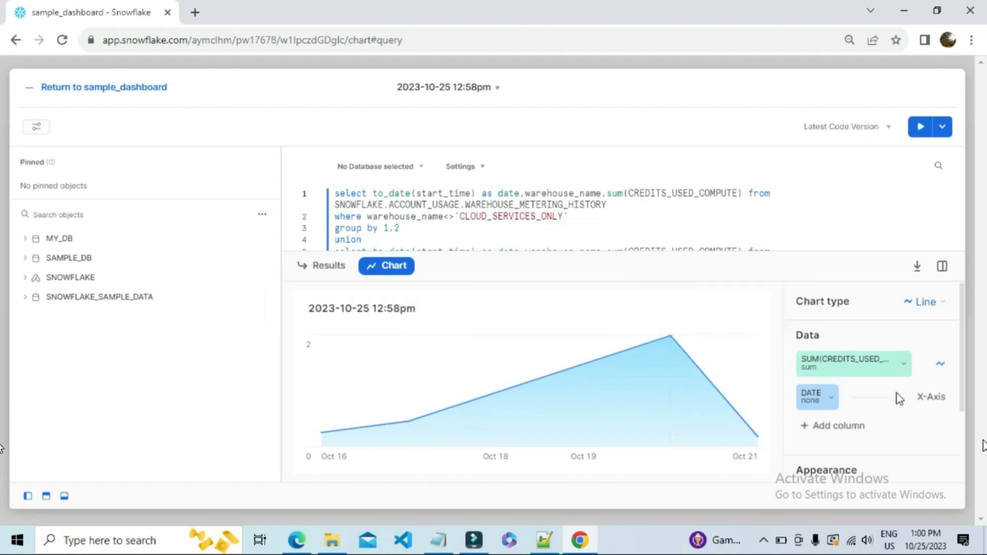
click(826, 400)
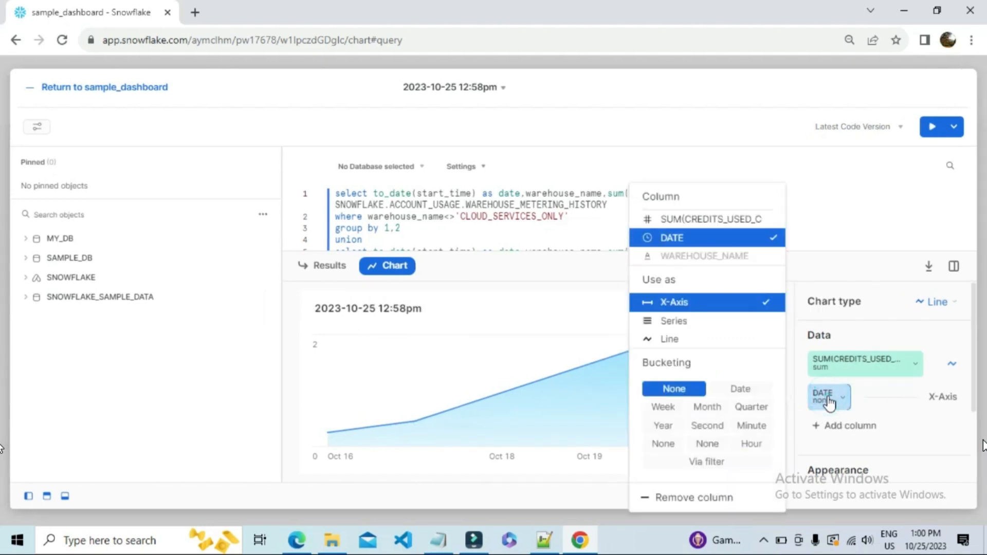
click(829, 404)
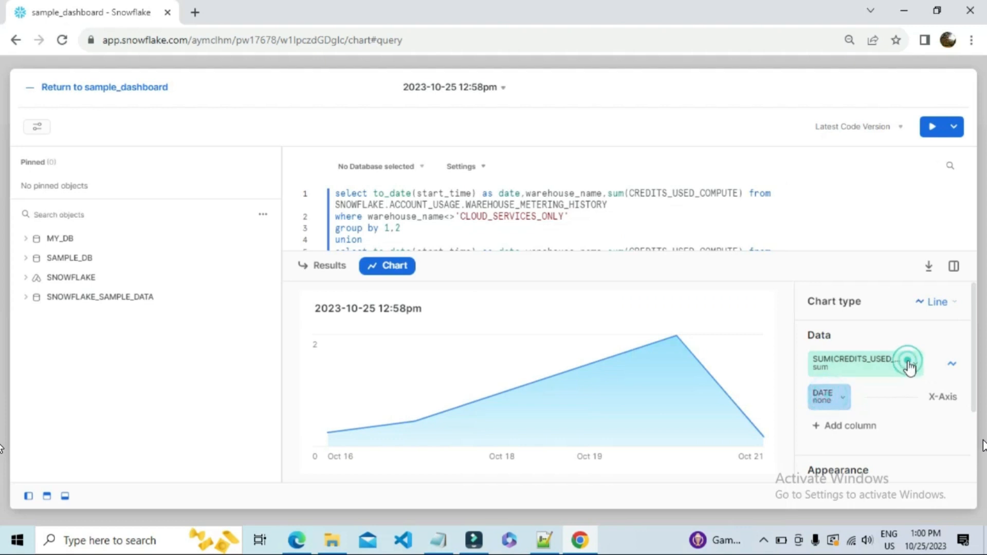
click(910, 366)
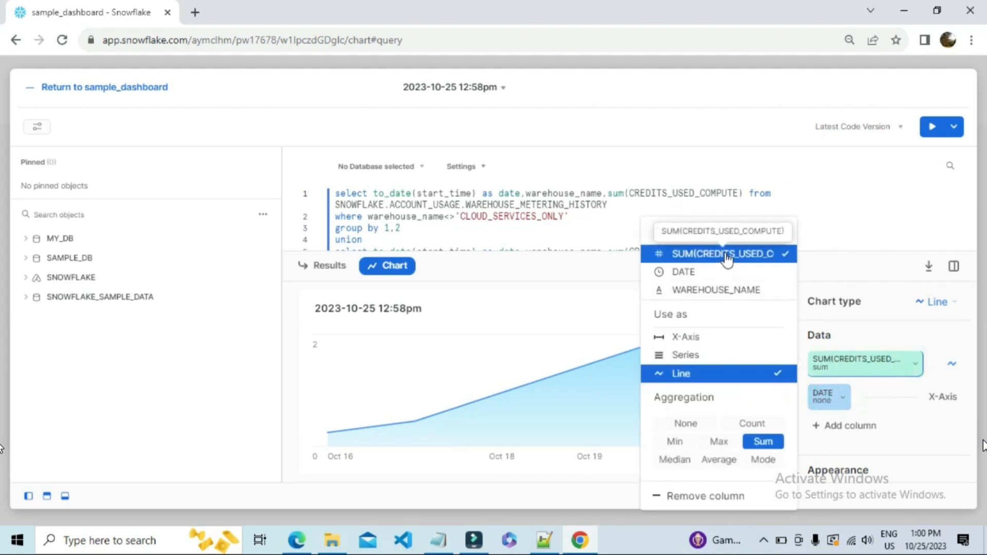
click(884, 303)
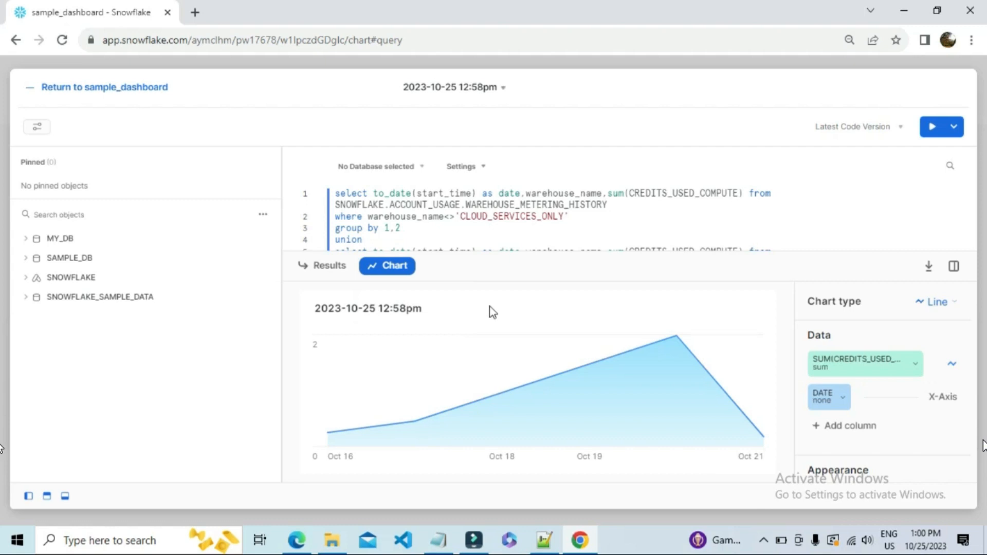
Change the chart type to Bar and add the WAREHOUSE_NAME column as a series.
click(943, 303)
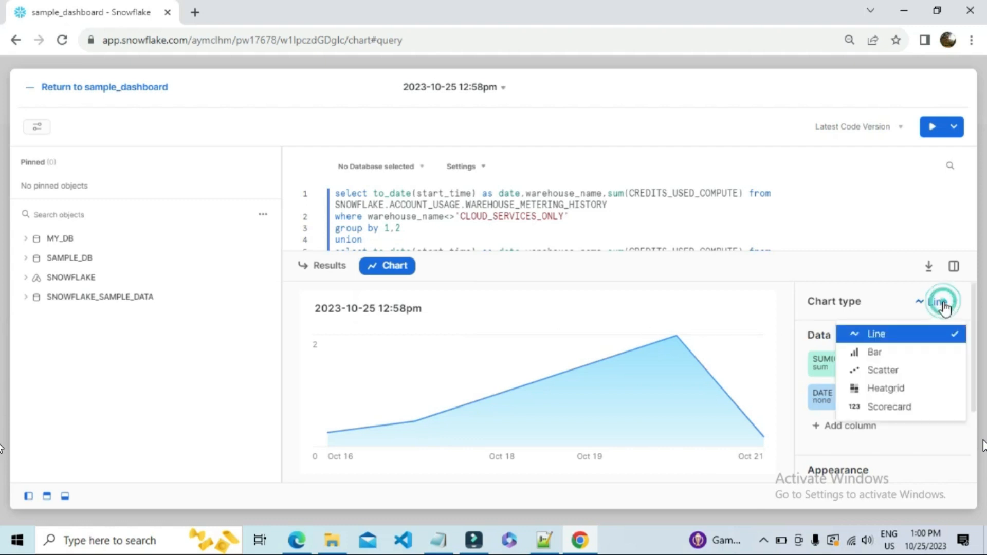
click(877, 354)
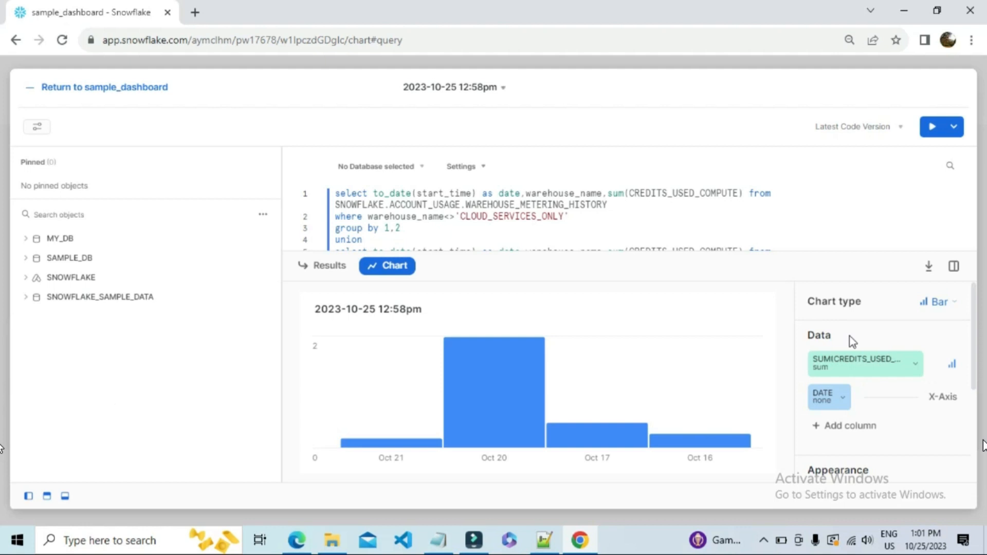
click(832, 428)
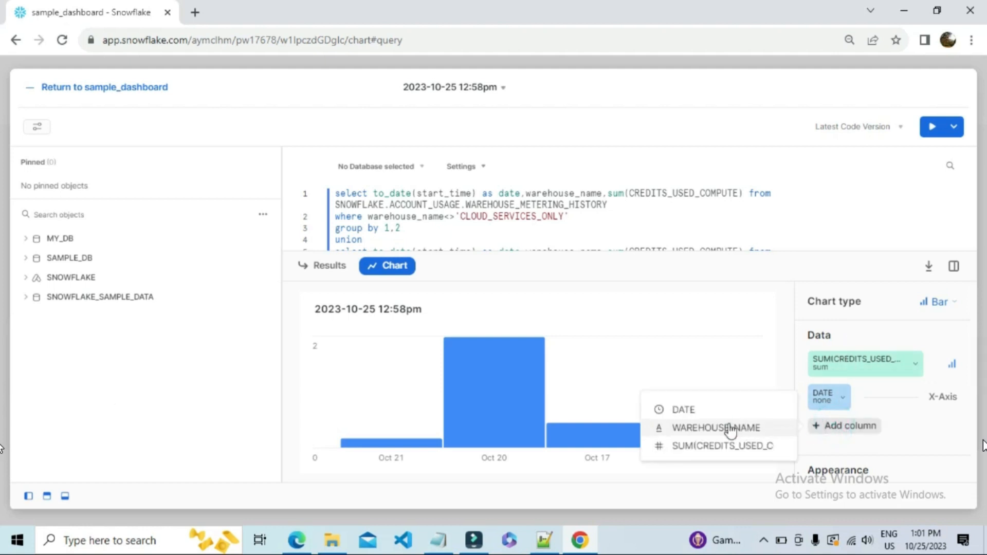
click(738, 427)
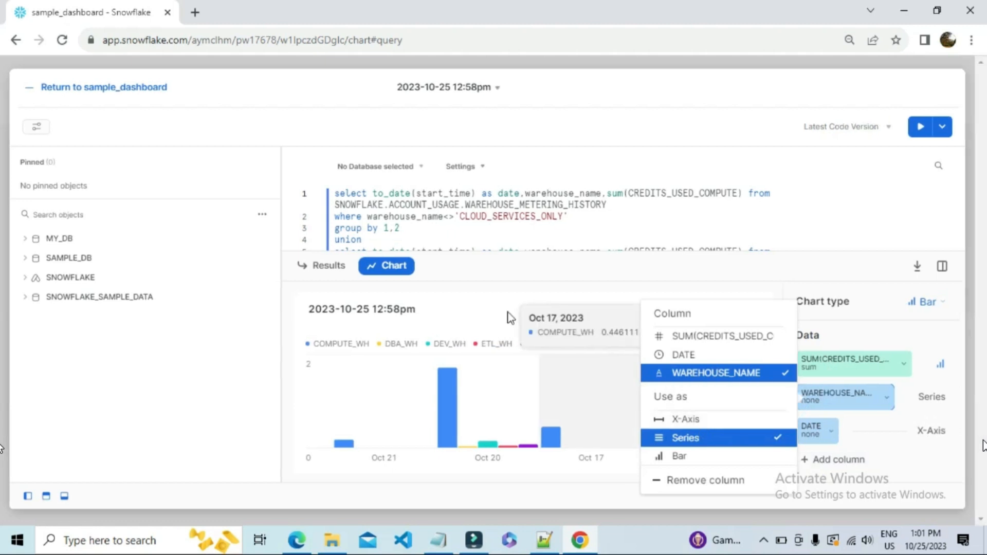
click(508, 311)
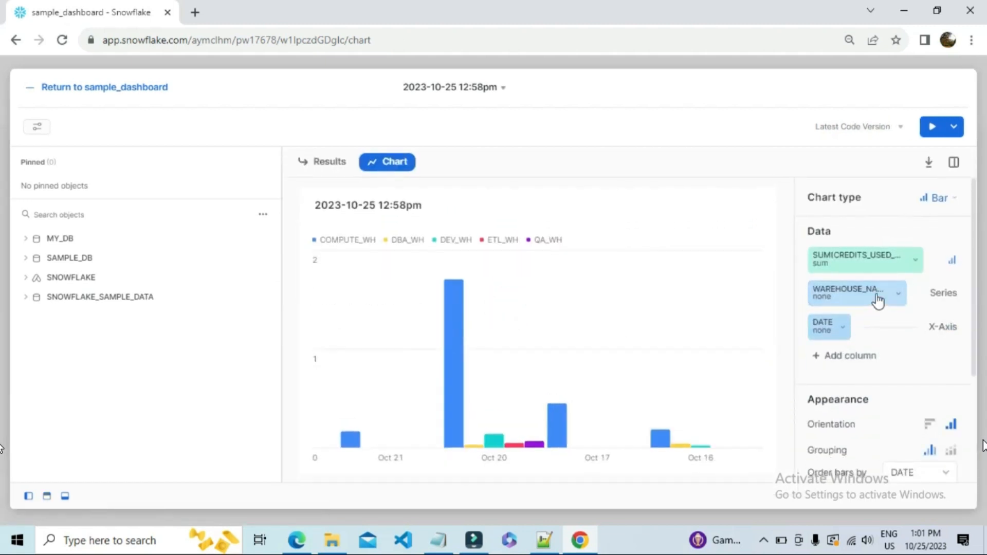
Examine the Oct 20 credit values and the warehouse names in the bar chart's legend.
mouse_move(461, 305)
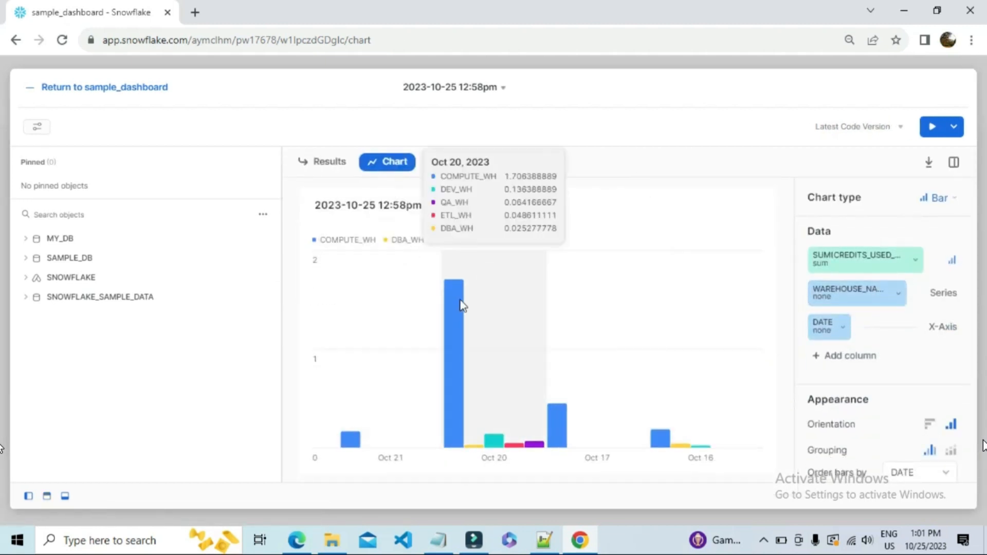
double_click(341, 241)
double_click(406, 239)
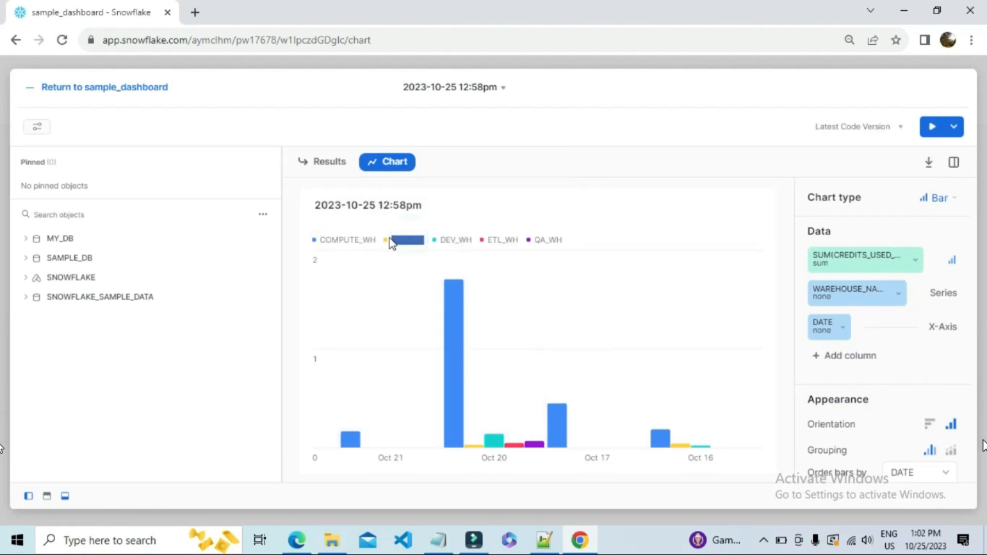
double_click(452, 239)
click(649, 233)
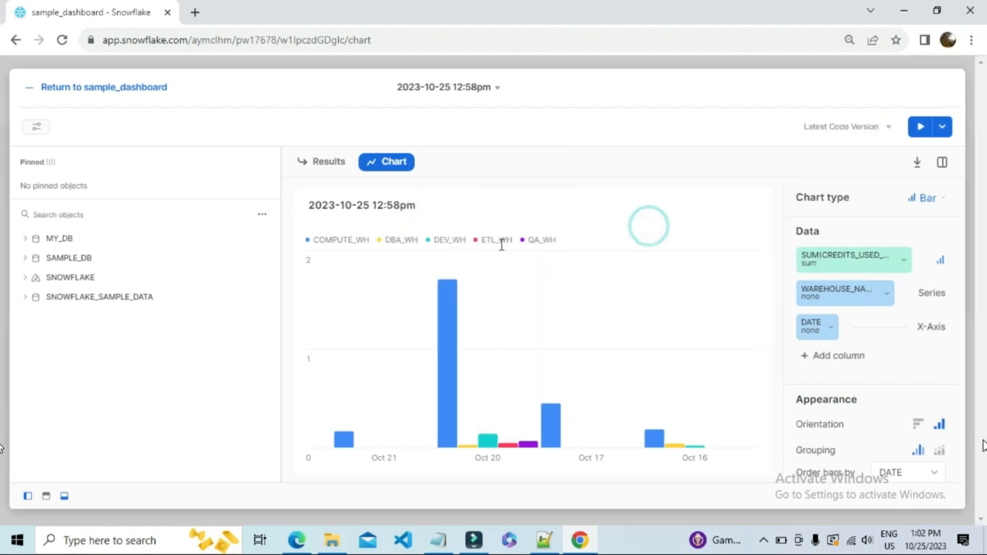
double_click(538, 237)
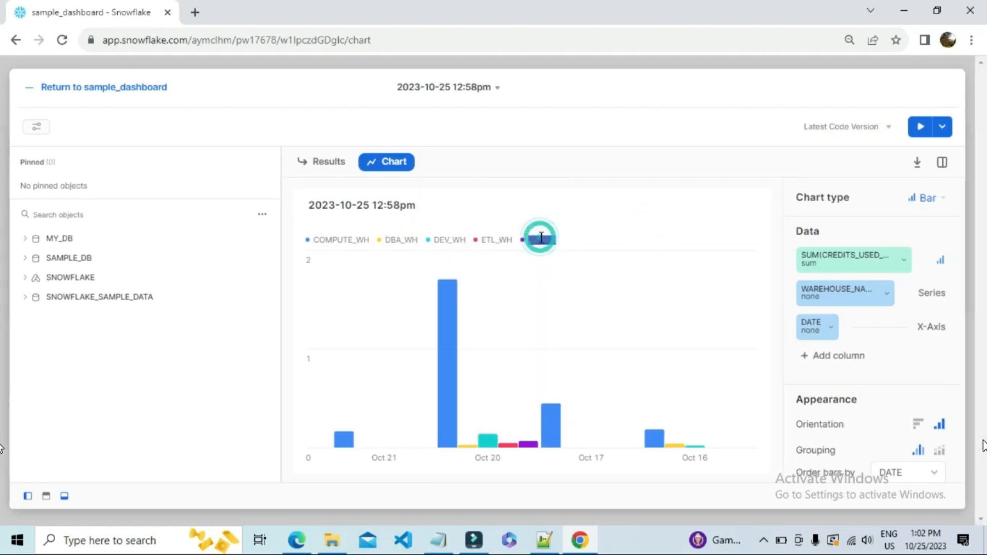
click(643, 220)
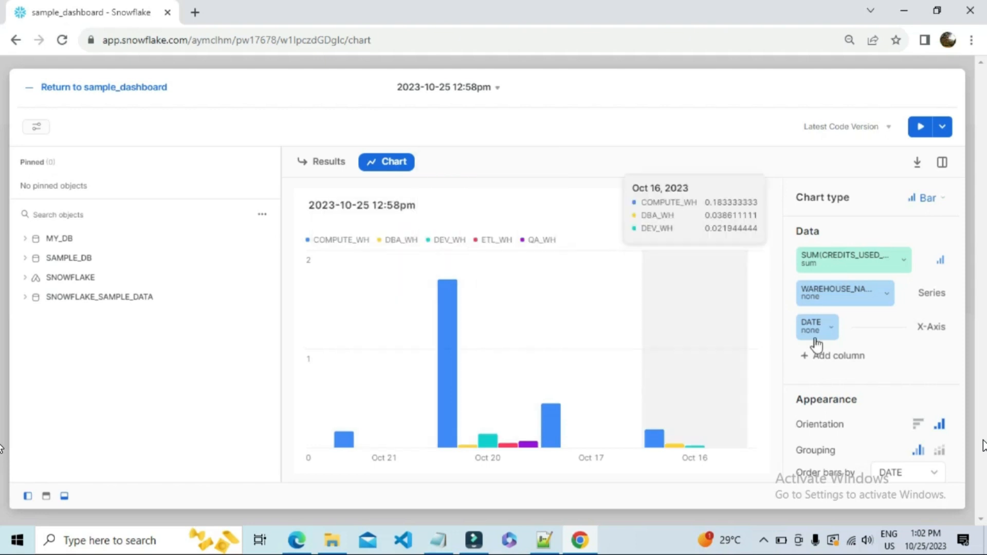
Switch the bar chart's orientation to horizontal.
scroll(838, 336, down, 2)
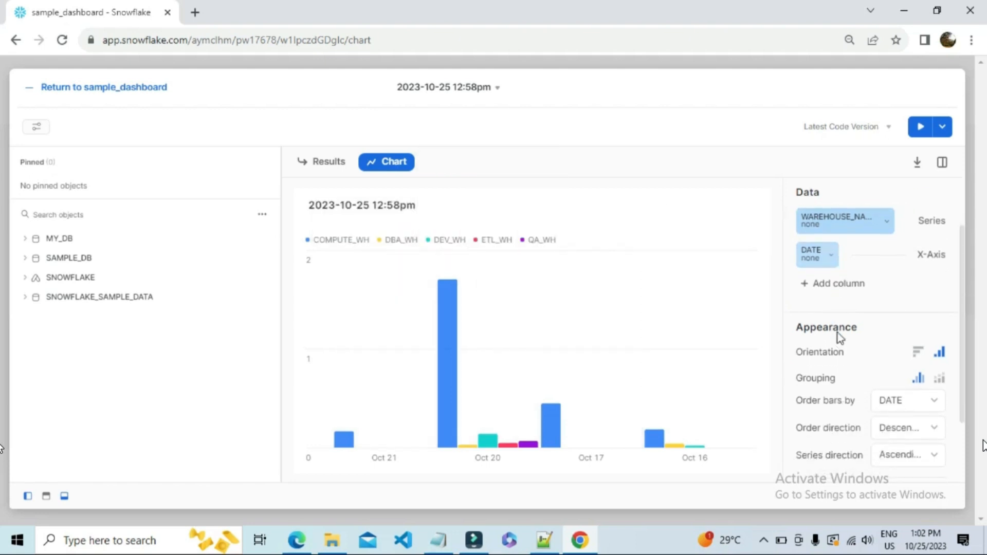
click(917, 354)
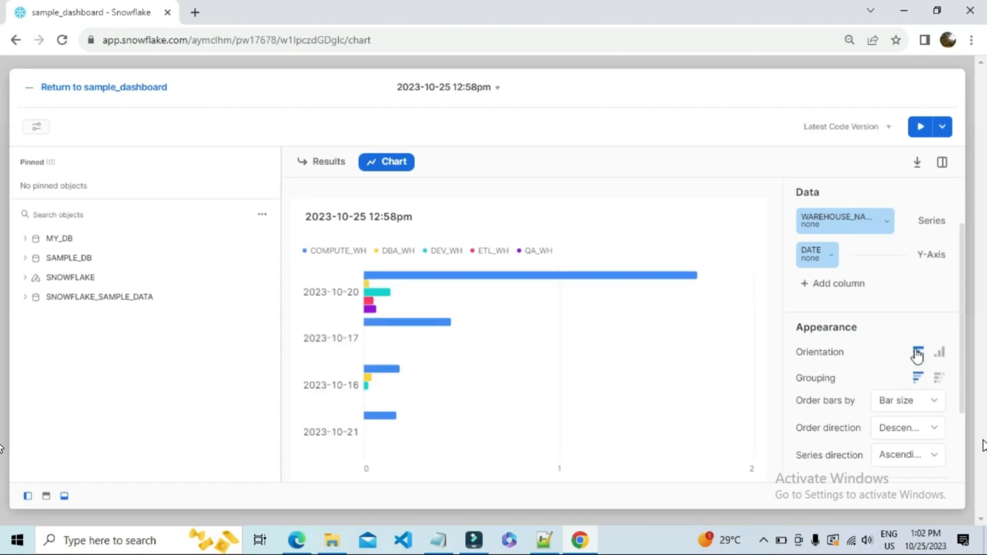
Try ordering the bars by DATE, and return the ordering to Bar size.
scroll(932, 405, down, 2)
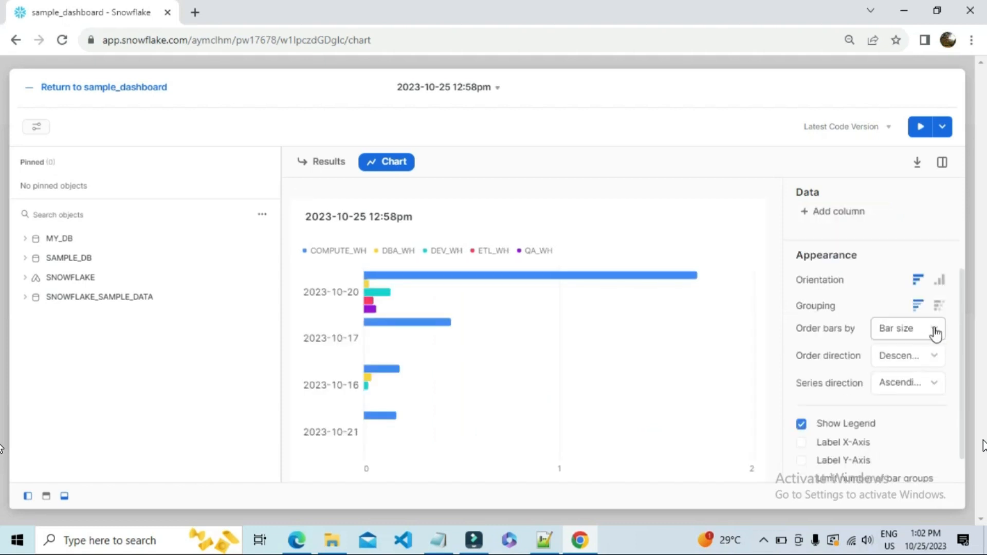
click(935, 332)
click(934, 328)
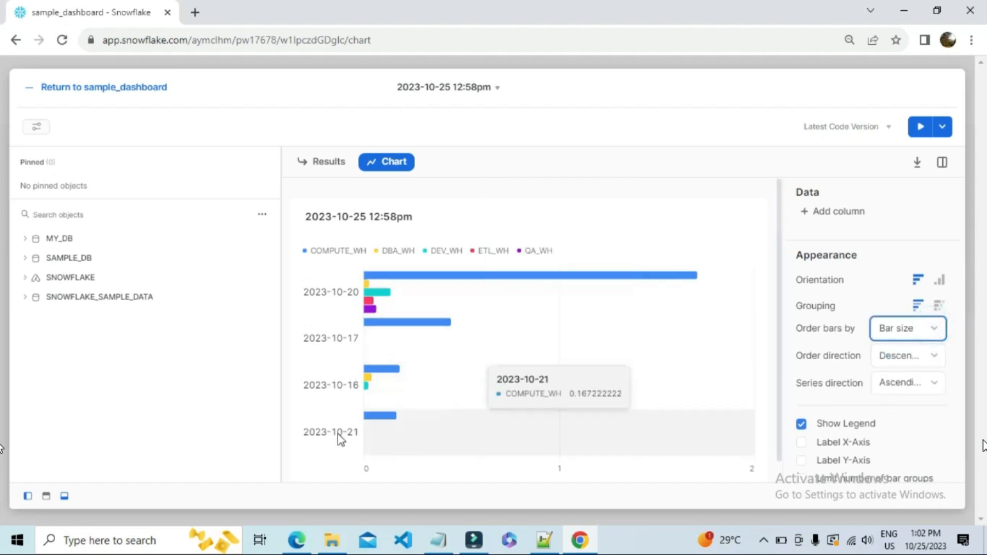
click(933, 324)
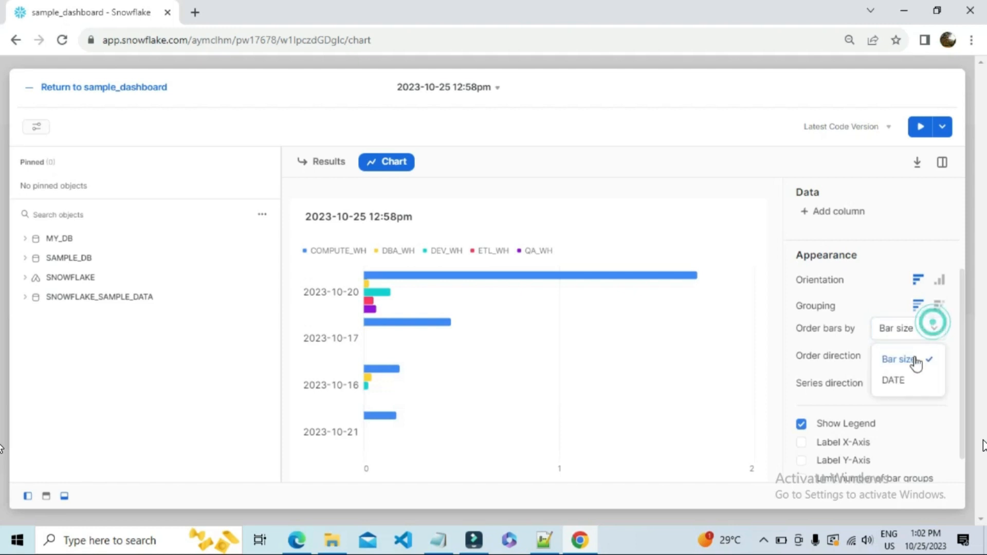
click(895, 378)
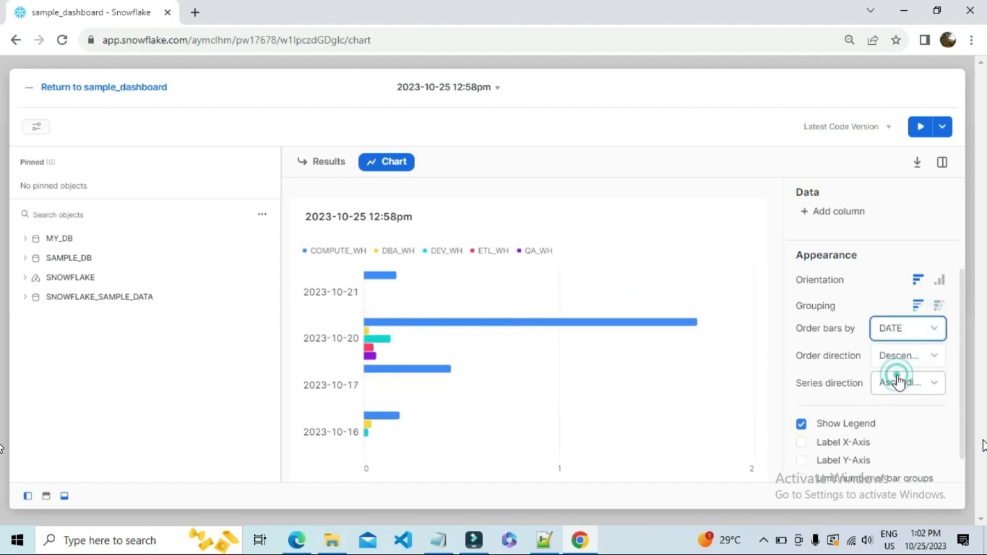
click(934, 329)
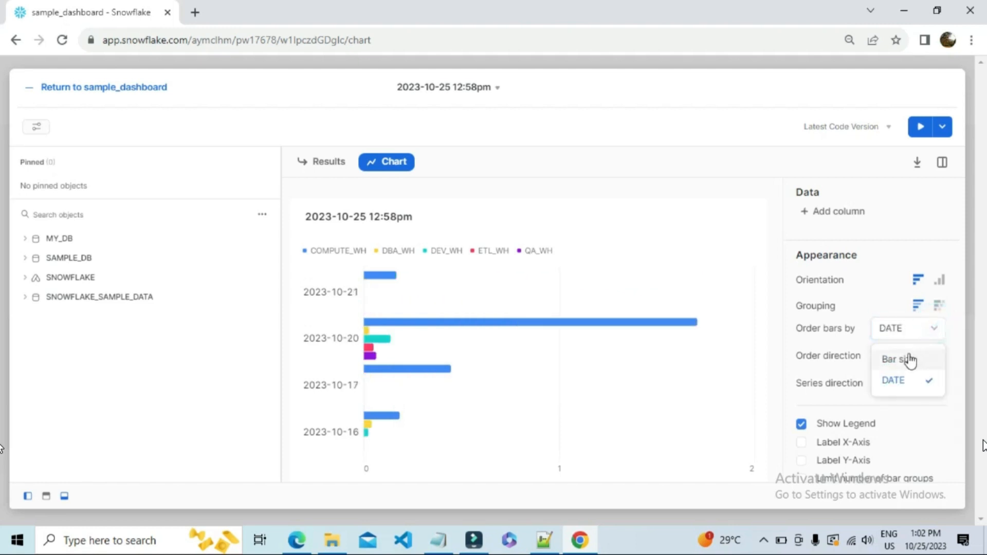
click(909, 360)
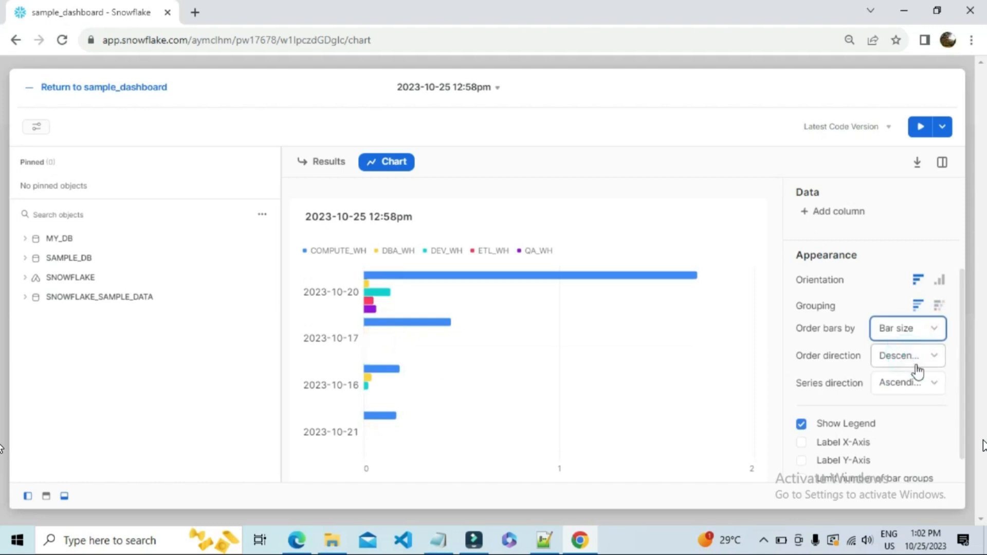
Try the Descending series direction, switch it back to Ascending, and inspect the values for 2023-10-20.
click(926, 383)
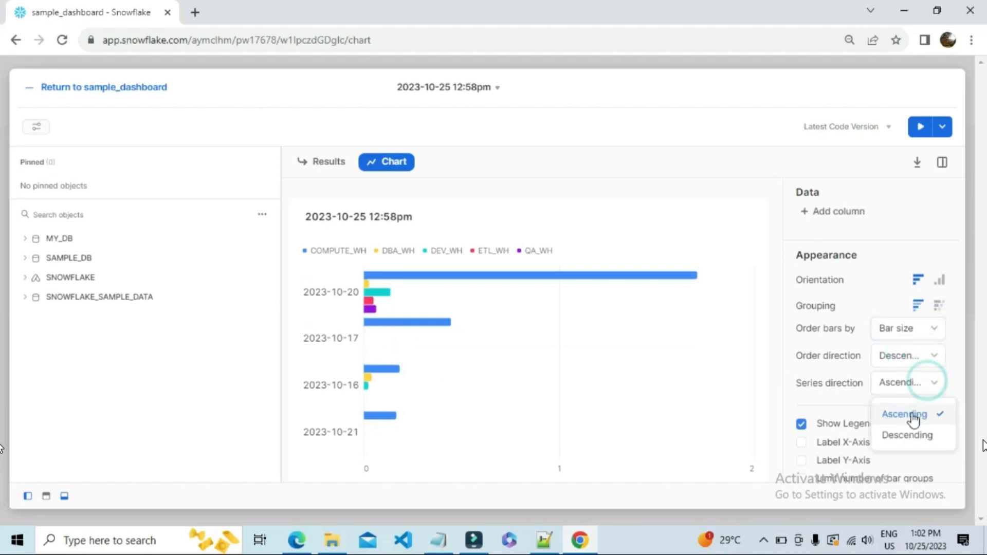
click(902, 436)
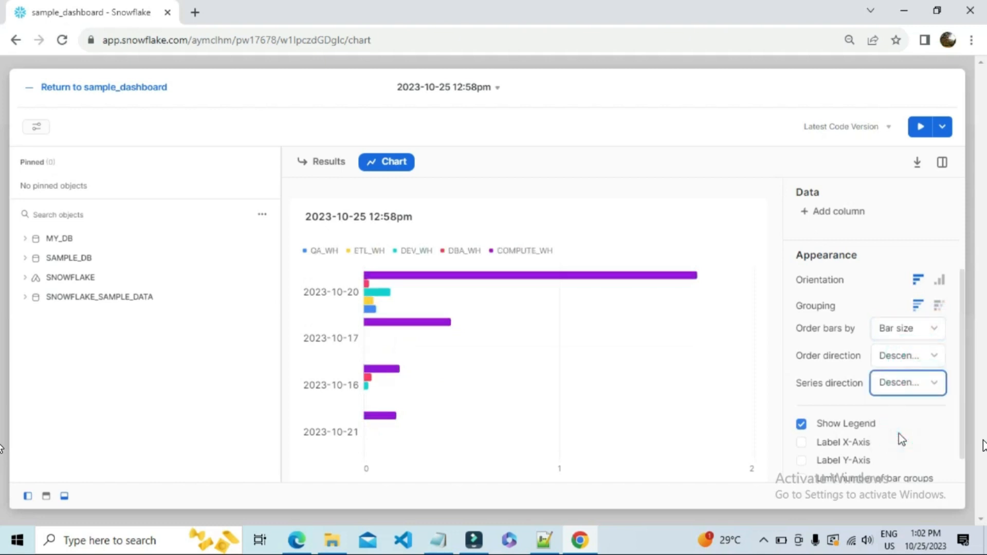
click(935, 385)
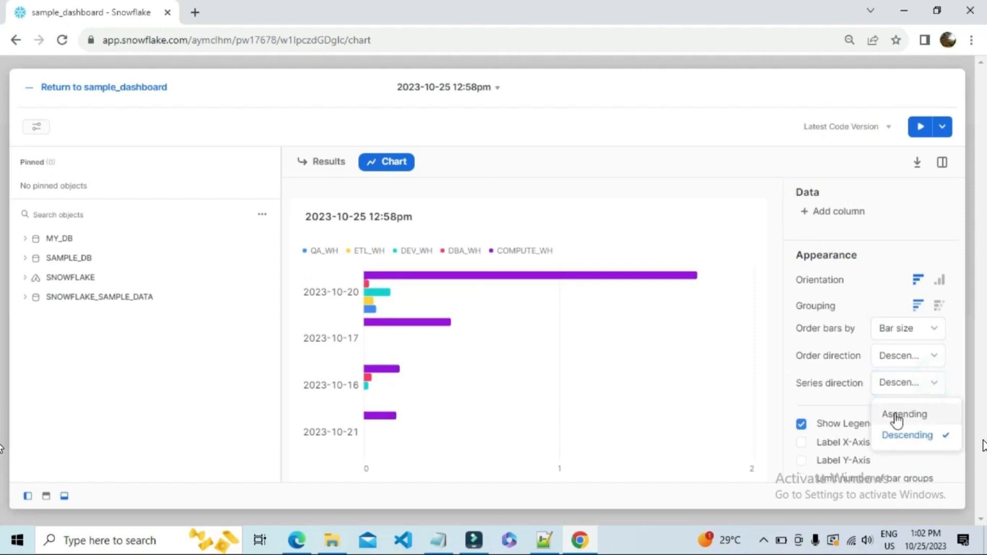
click(897, 416)
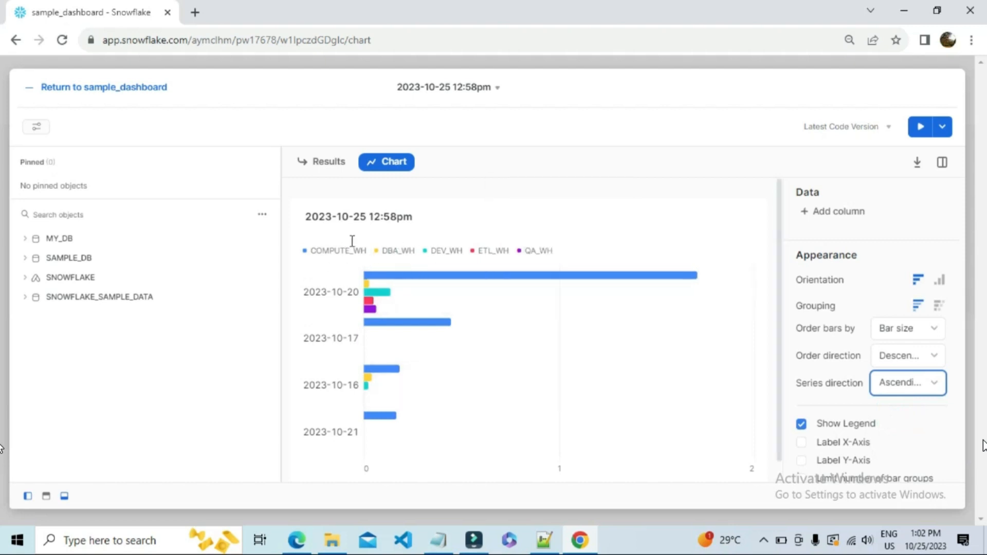
mouse_move(394, 280)
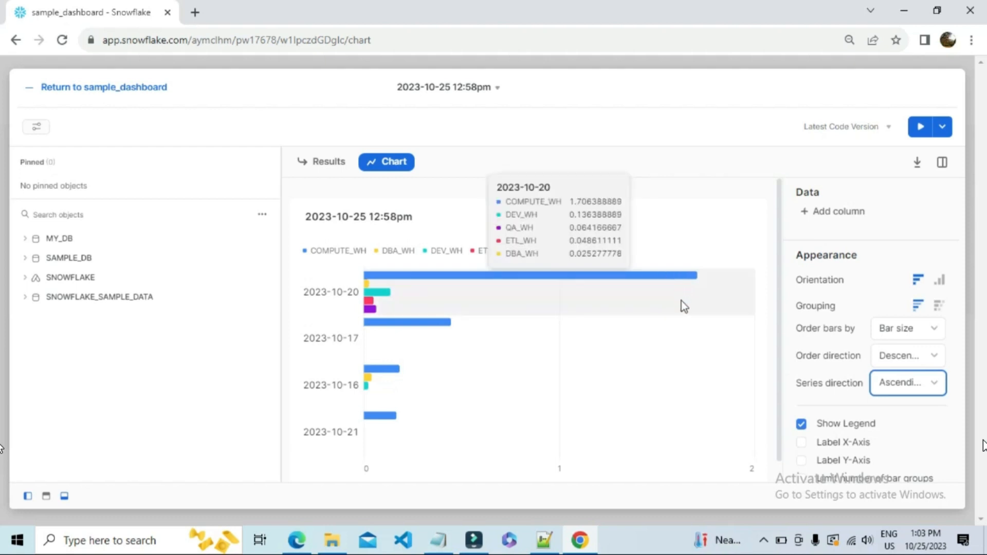
Enable the X-axis and Y-axis labels on the bar chart.
scroll(807, 383, down, 1)
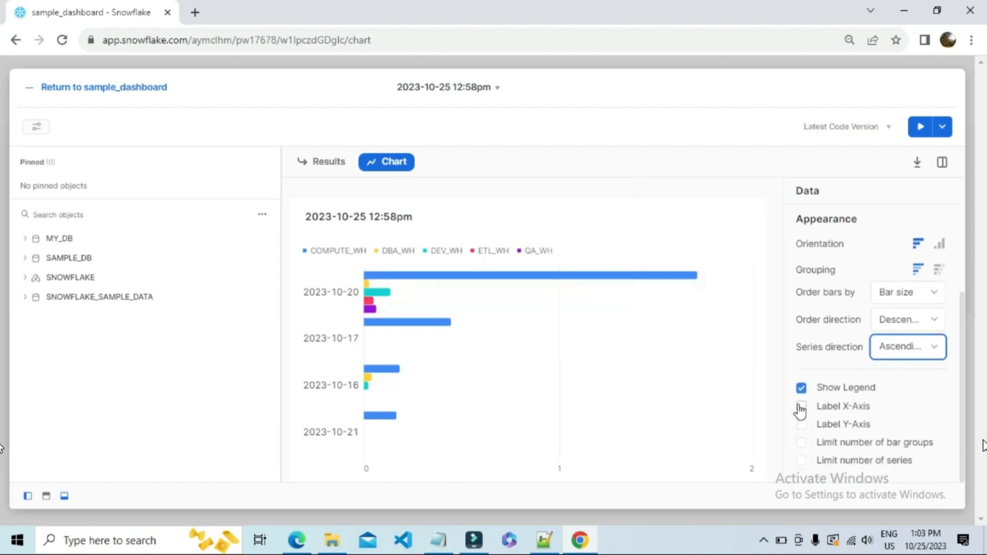
click(801, 406)
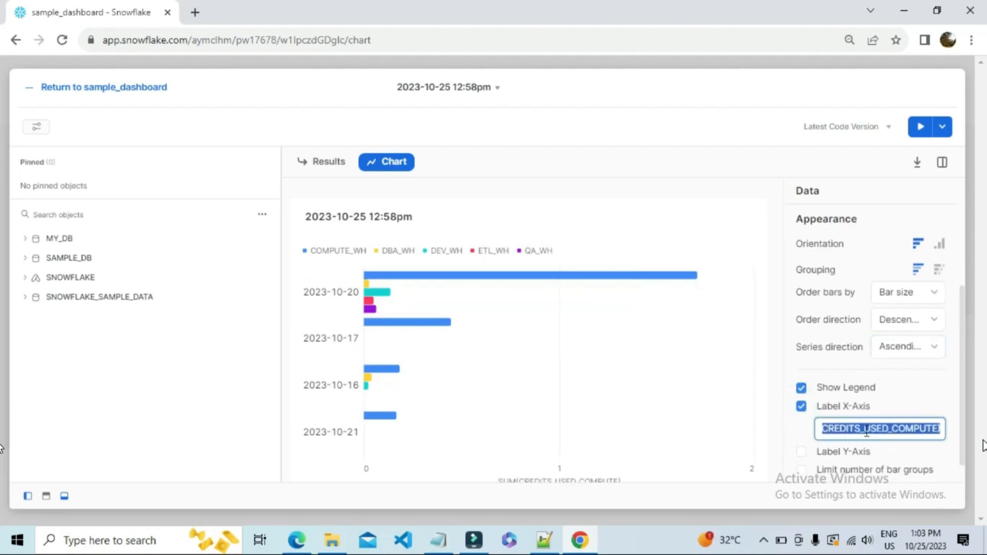
click(801, 452)
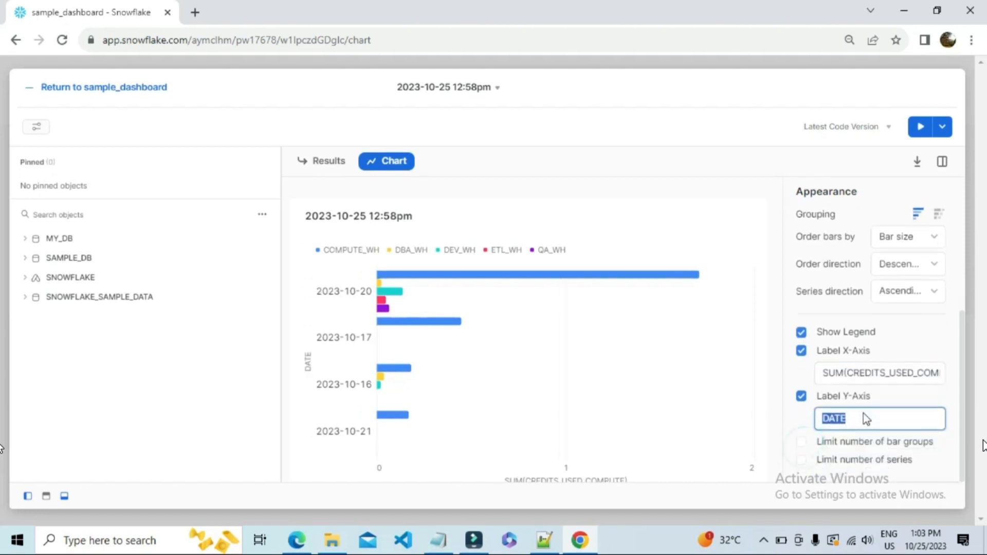
Shorten the X-axis label to CREDITS_USED.
scroll(610, 440, down, 1)
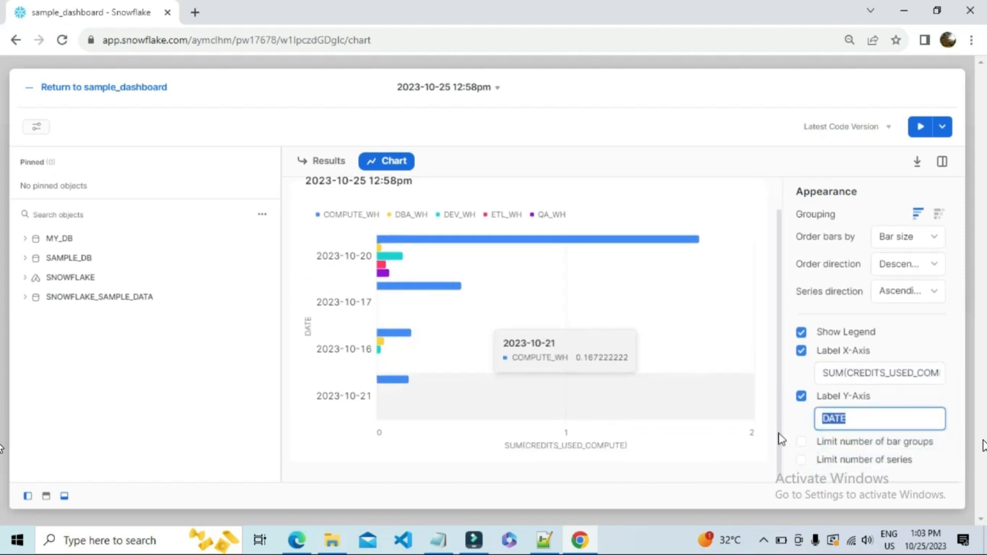
click(850, 374)
key(BackSpace)
key(BackSpace)
key(BackSpace)
key(BackSpace)
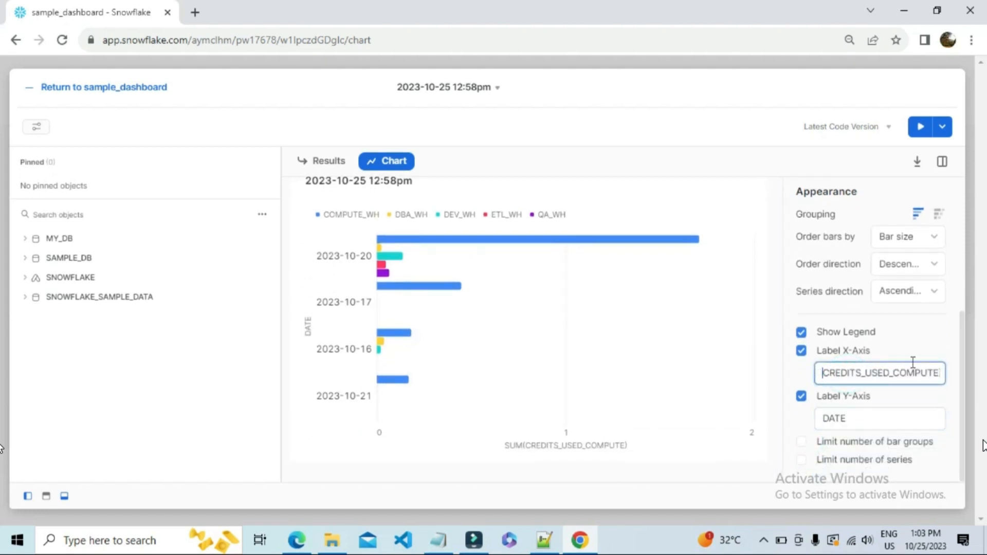
drag(894, 373, 961, 369)
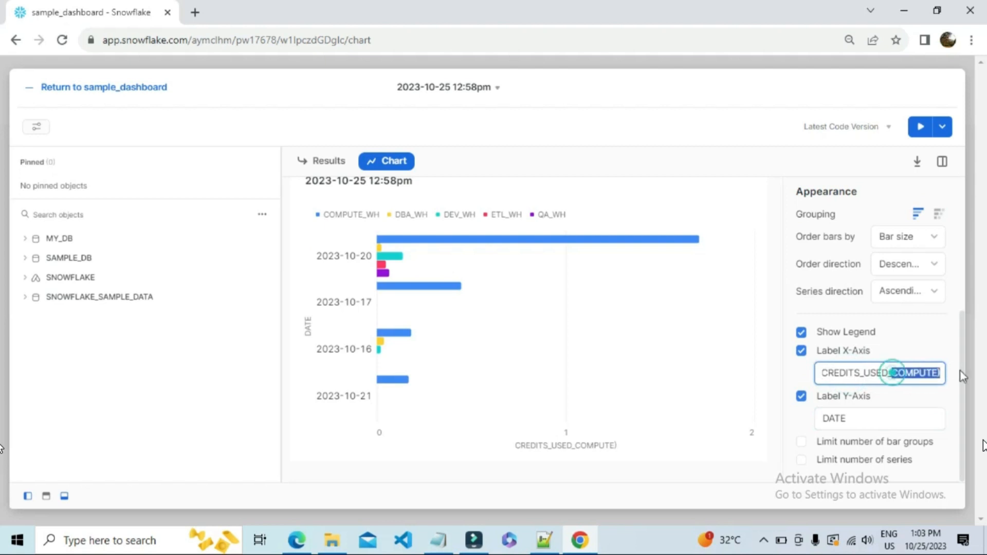
key(BackSpace)
key(BackSpace)
click(907, 343)
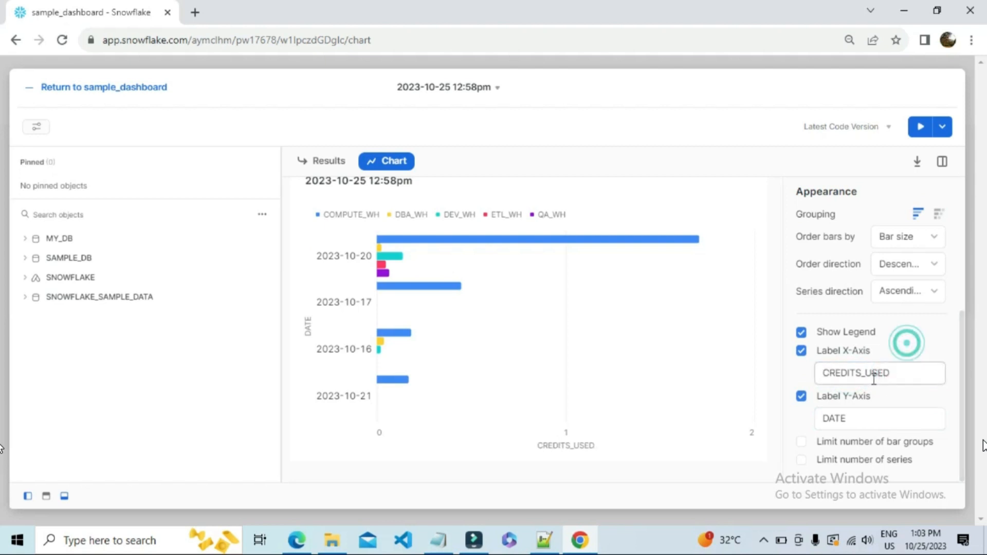
Try limiting the number of bar groups to 2, set the limit back to 8, and turn the limit off.
click(801, 442)
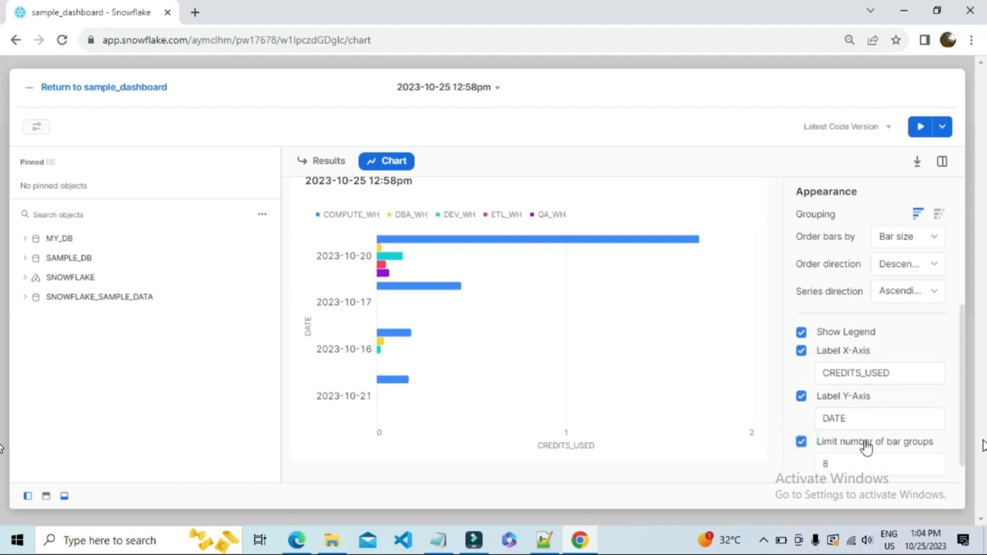
scroll(843, 445, down, 1)
double_click(841, 437)
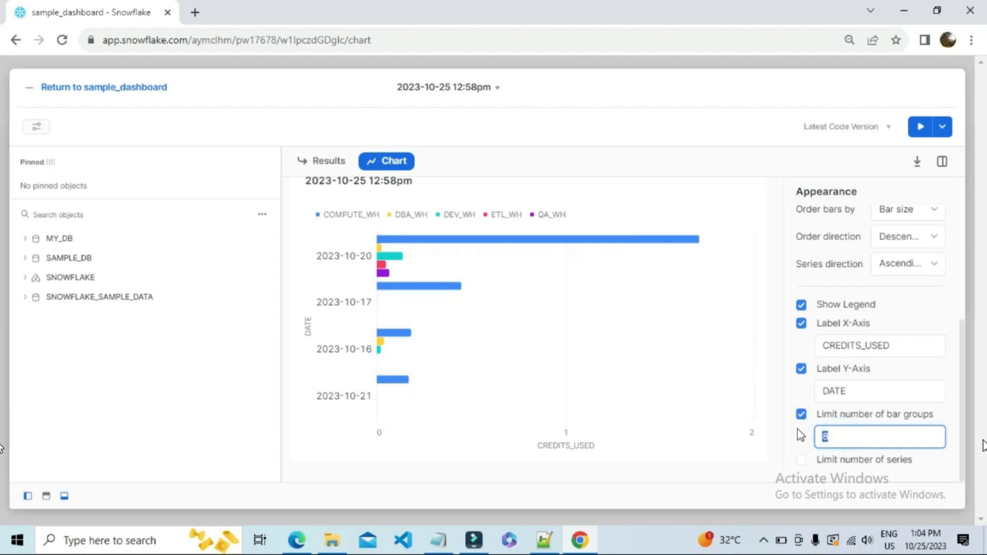
text(2)
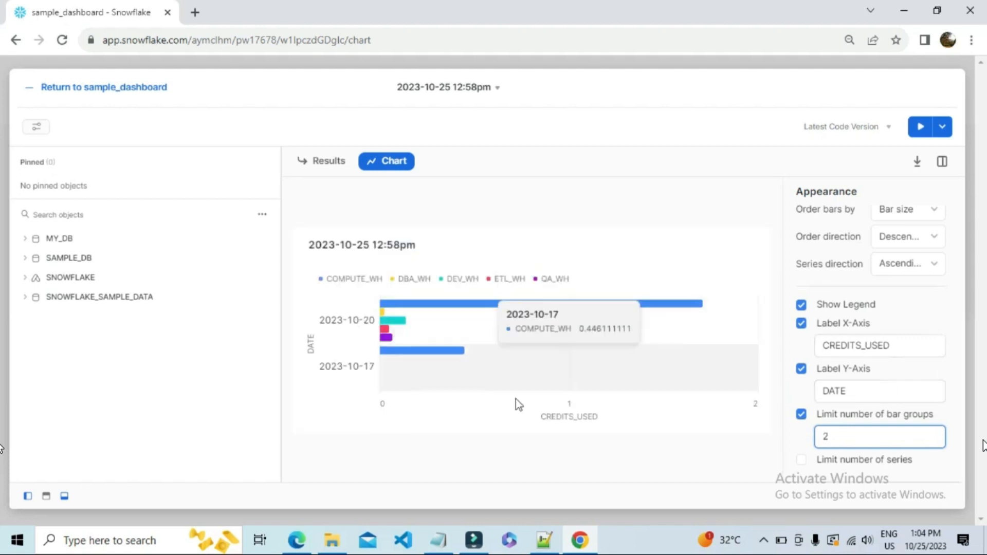
click(837, 435)
key(BackSpace)
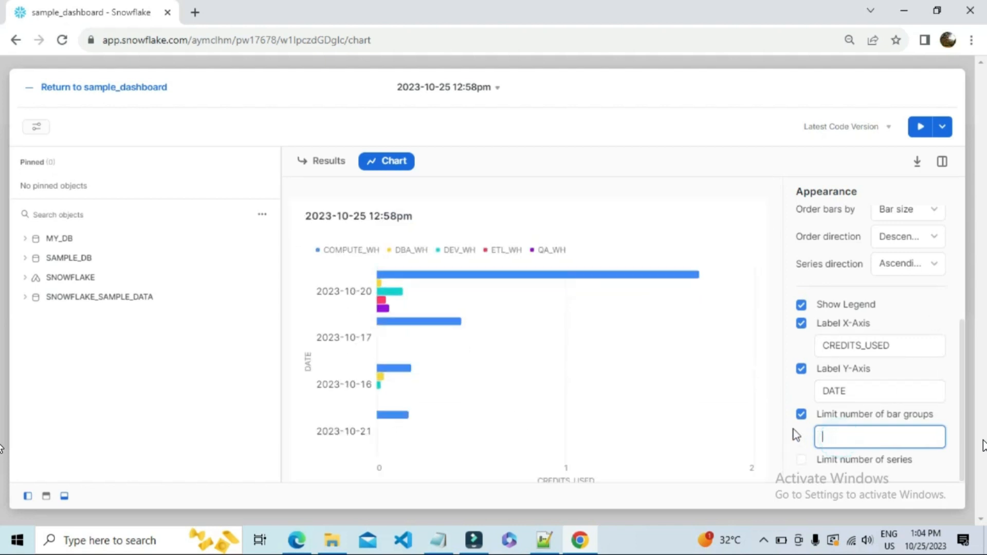
text(8)
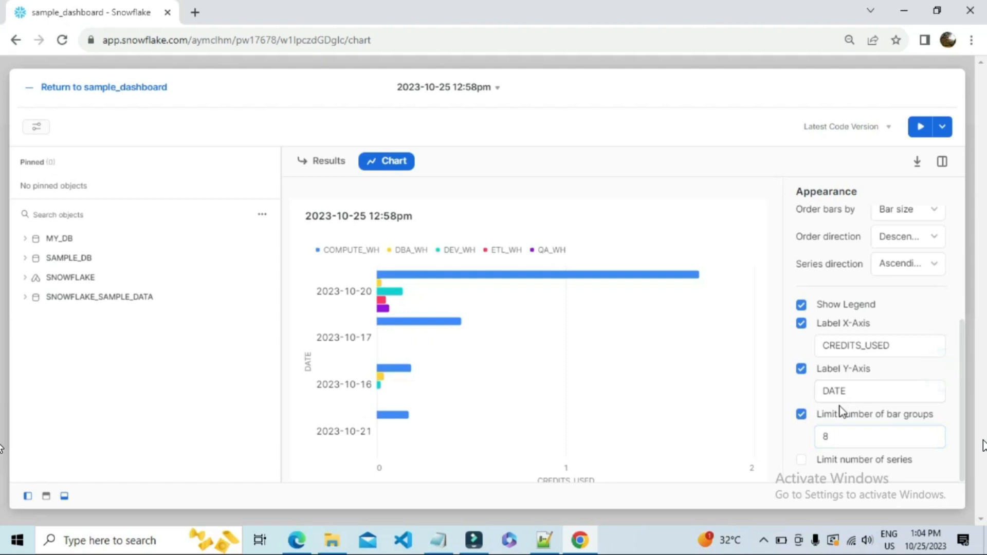
click(805, 417)
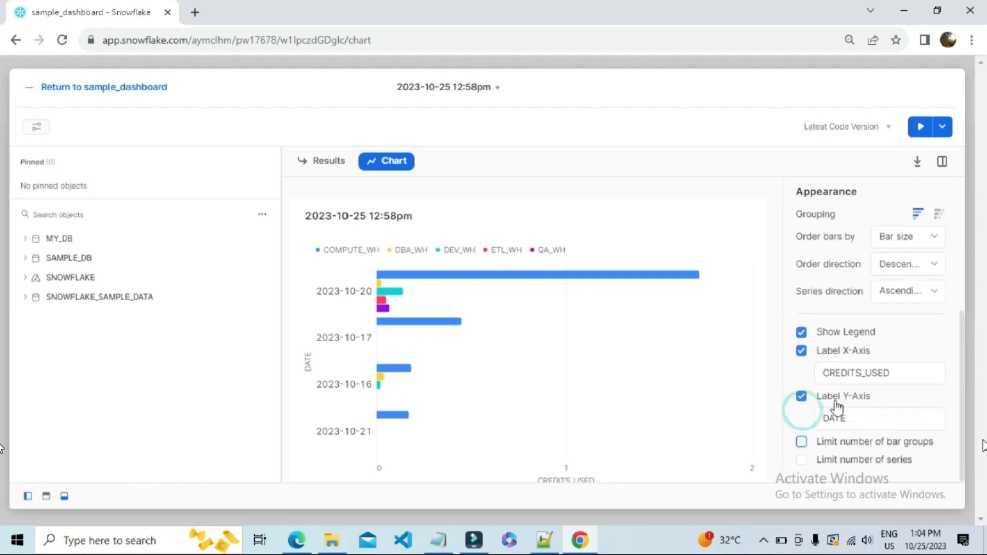
Try limiting the number of series to 2, inspect the legend entries, and turn the limit off.
click(802, 459)
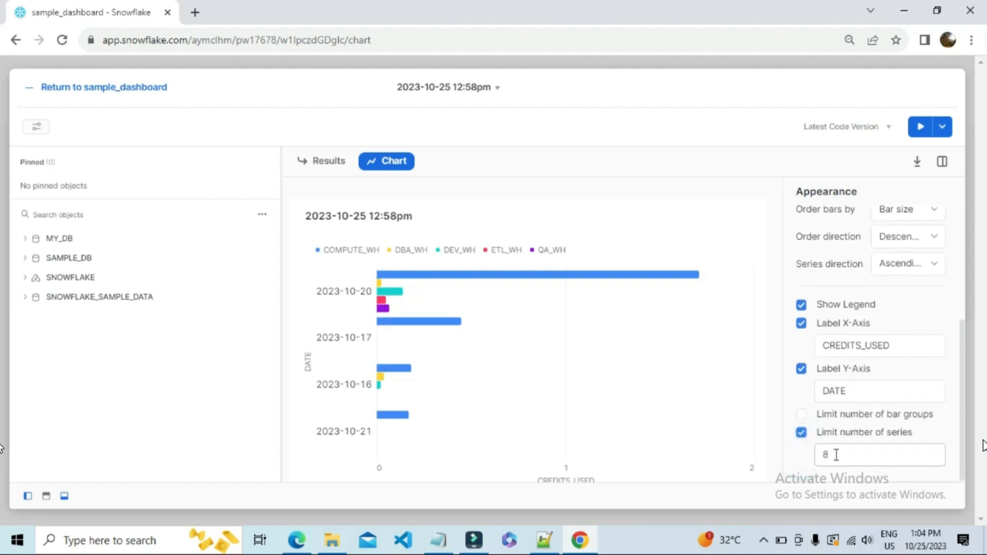
double_click(833, 454)
text(2)
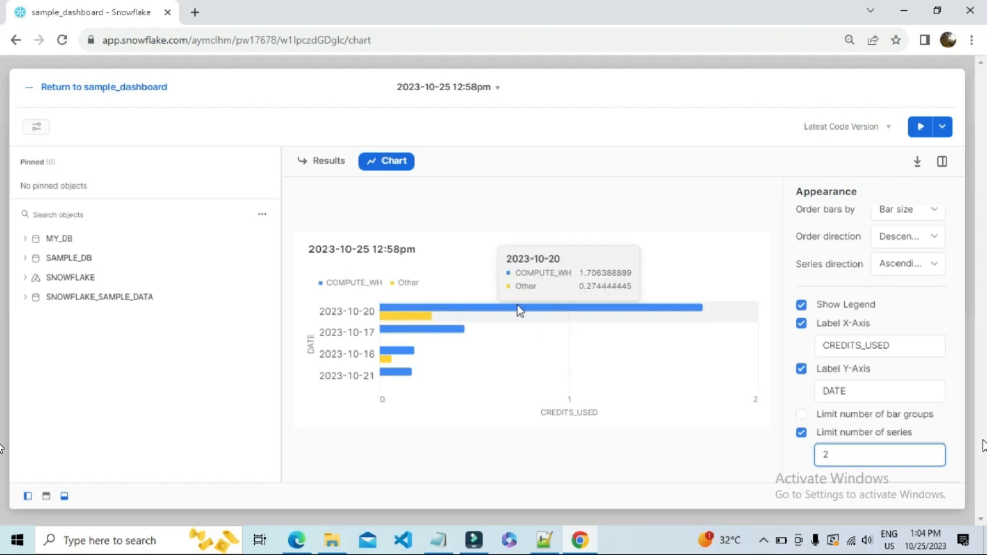
double_click(363, 282)
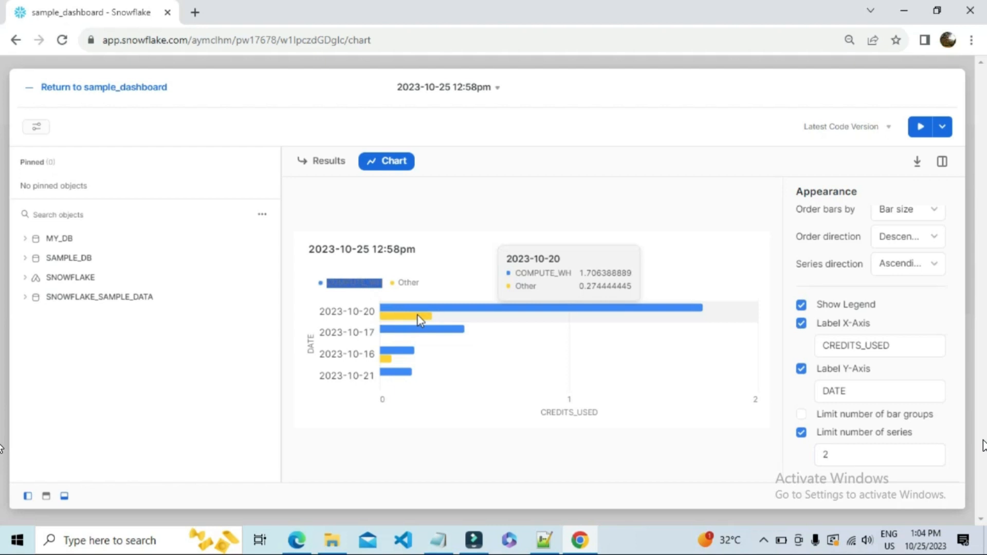
double_click(409, 282)
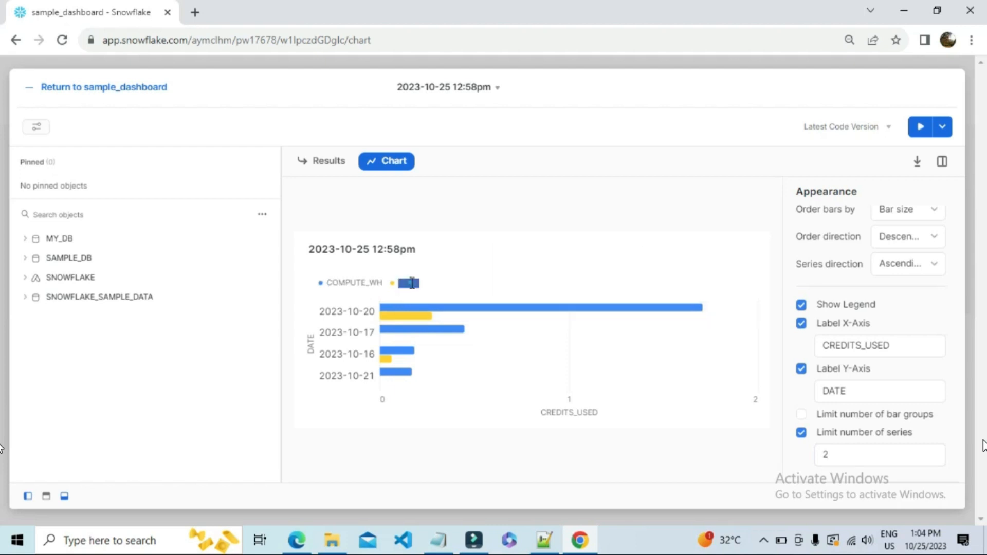
click(801, 432)
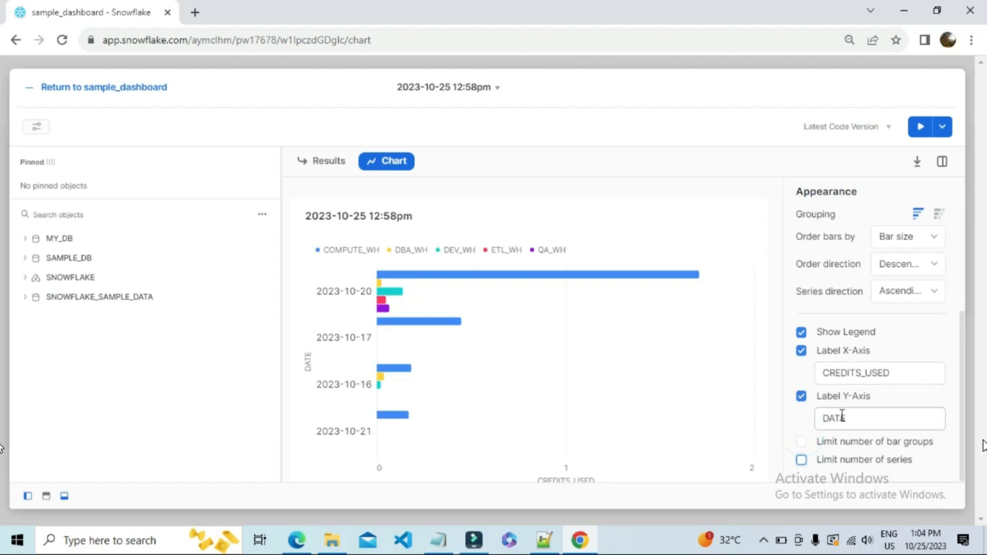
Try stacked bar grouping with the bars stretched to full width, and set the stretching back to unstretched.
scroll(842, 416, up, 3)
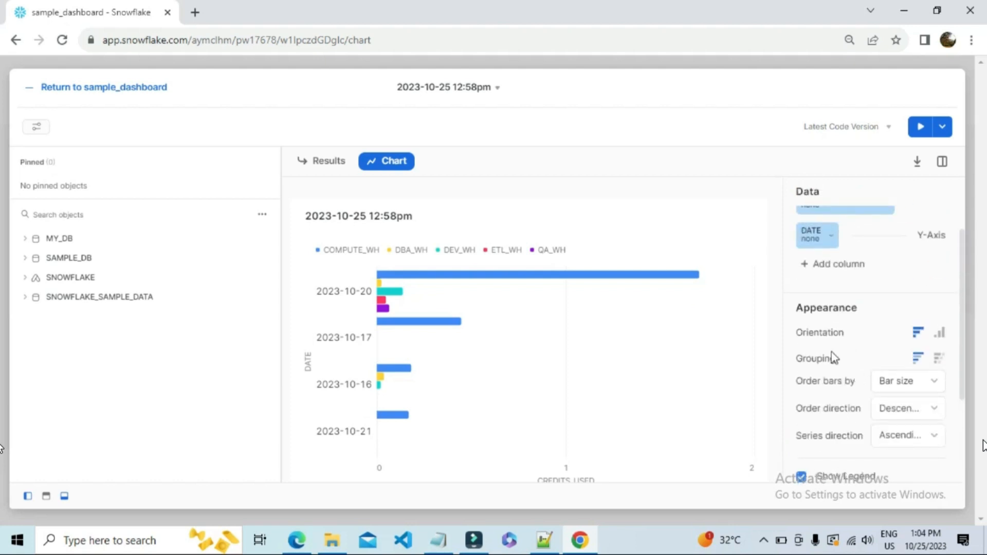
click(938, 360)
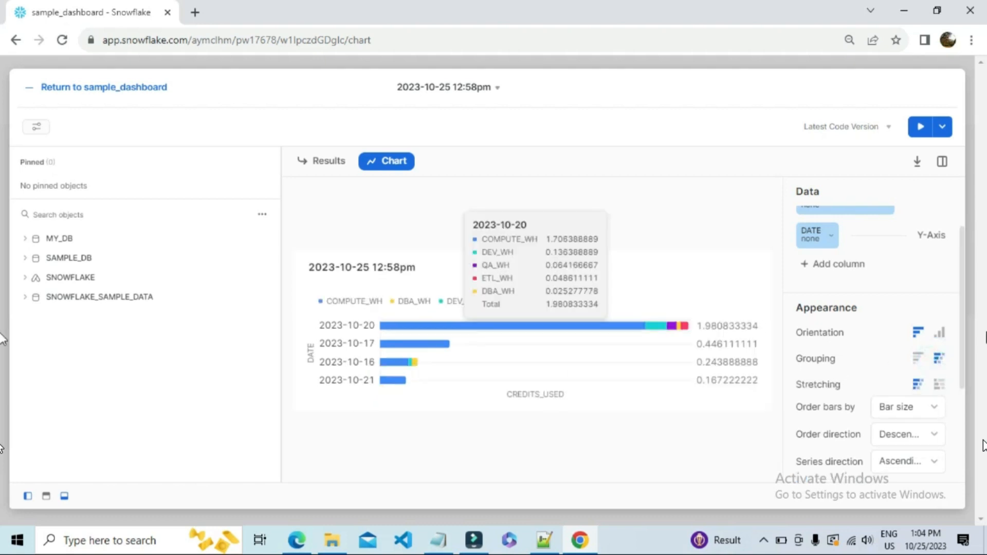
click(939, 385)
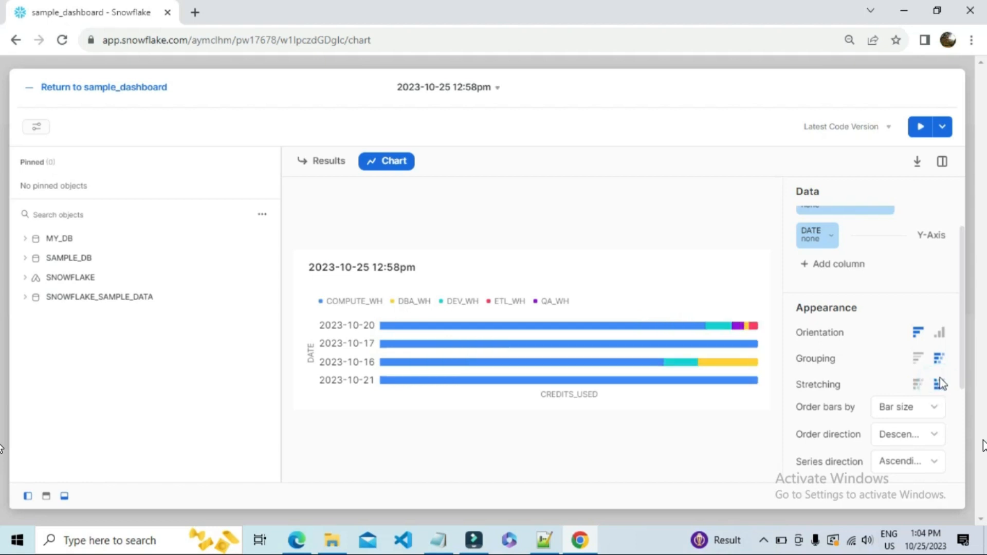
mouse_move(711, 331)
click(918, 385)
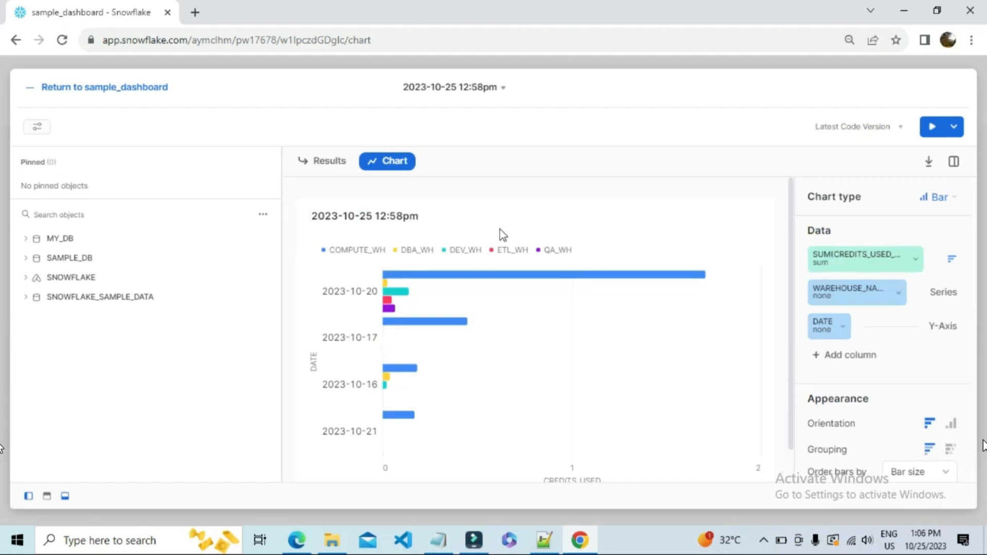
Try WAREHOUSE_NAME as the Y-Axis, and restore it as Series with DATE added back as the Y-Axis column.
click(898, 294)
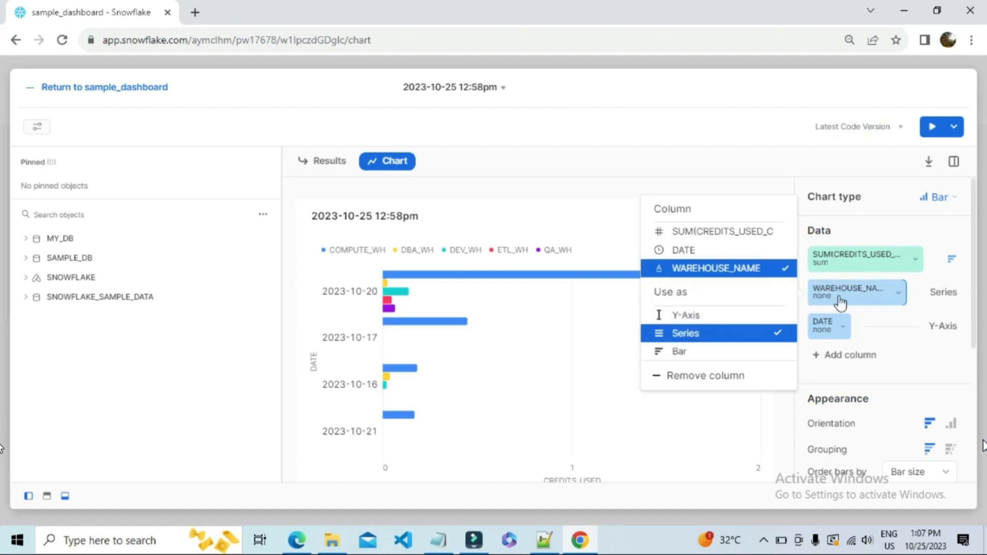
click(698, 317)
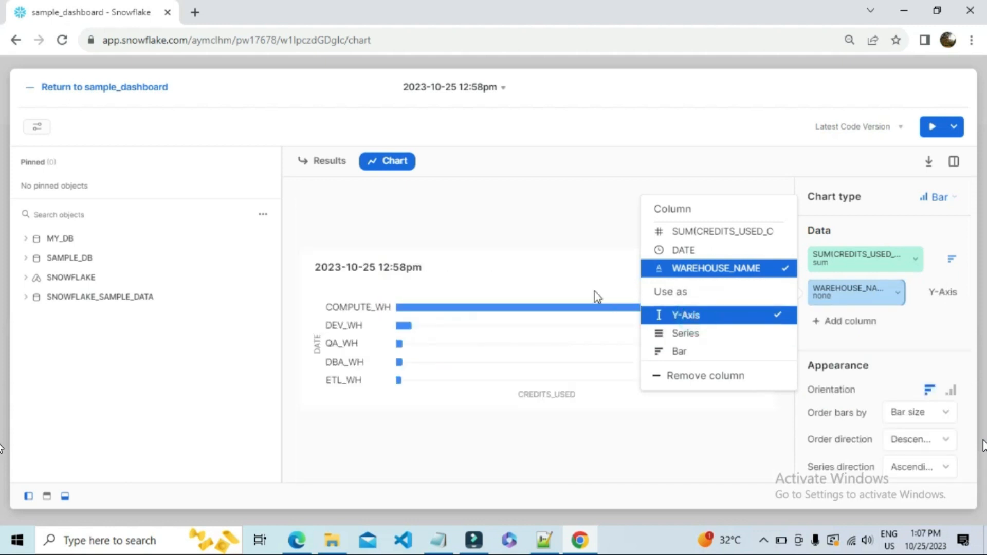
click(575, 284)
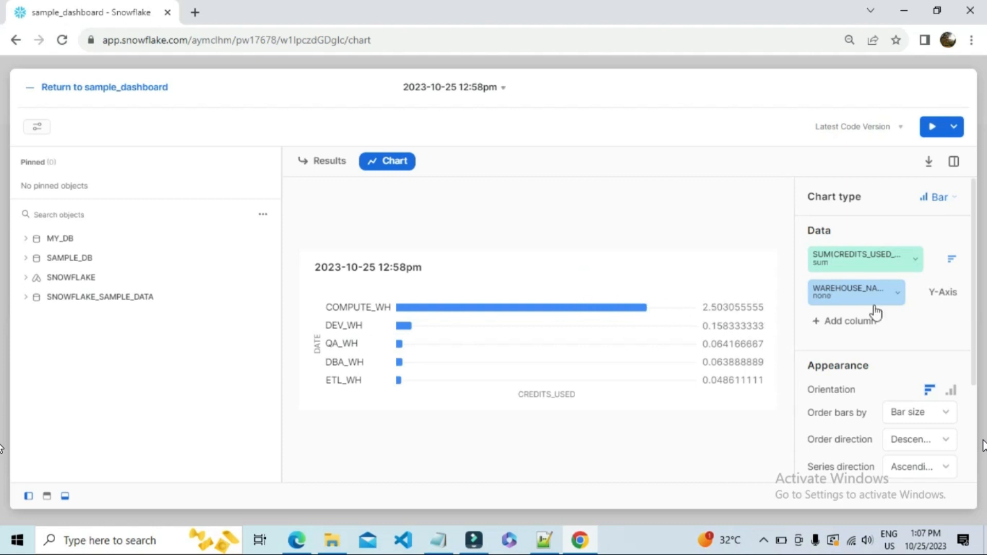
click(895, 292)
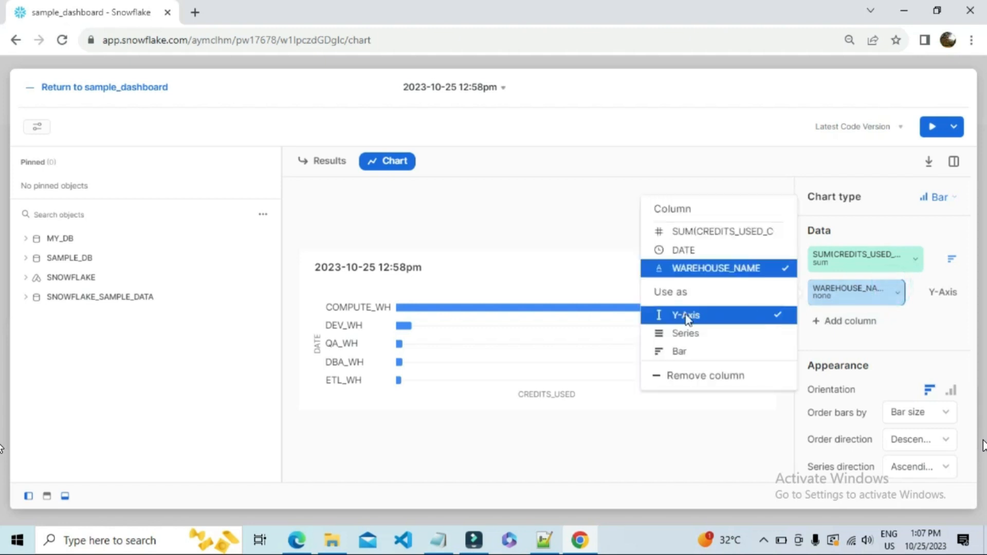
click(697, 337)
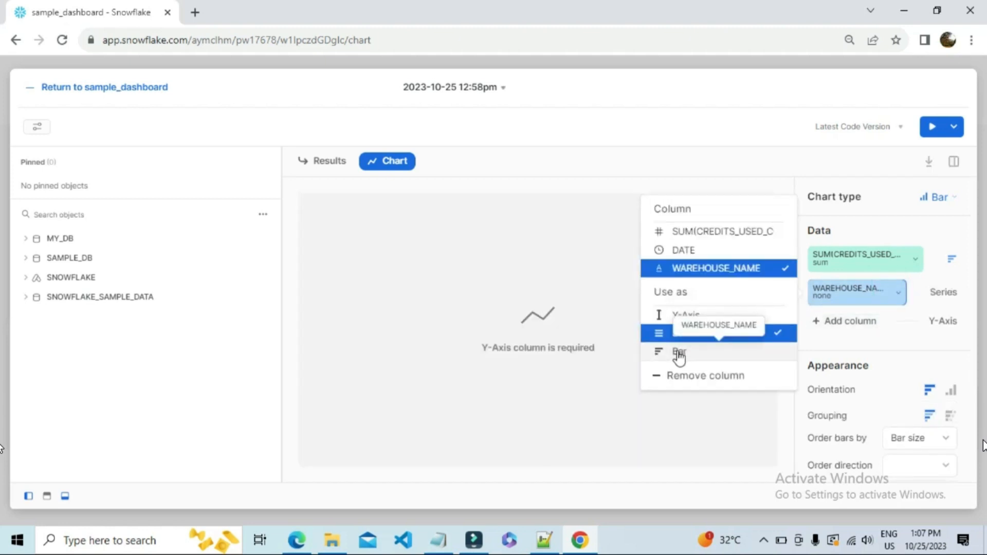
click(876, 264)
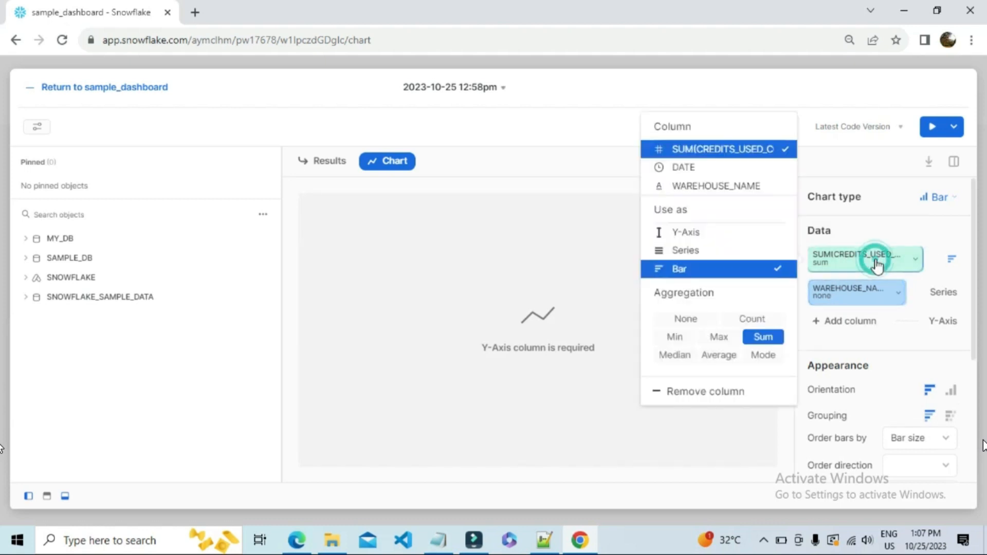
click(888, 294)
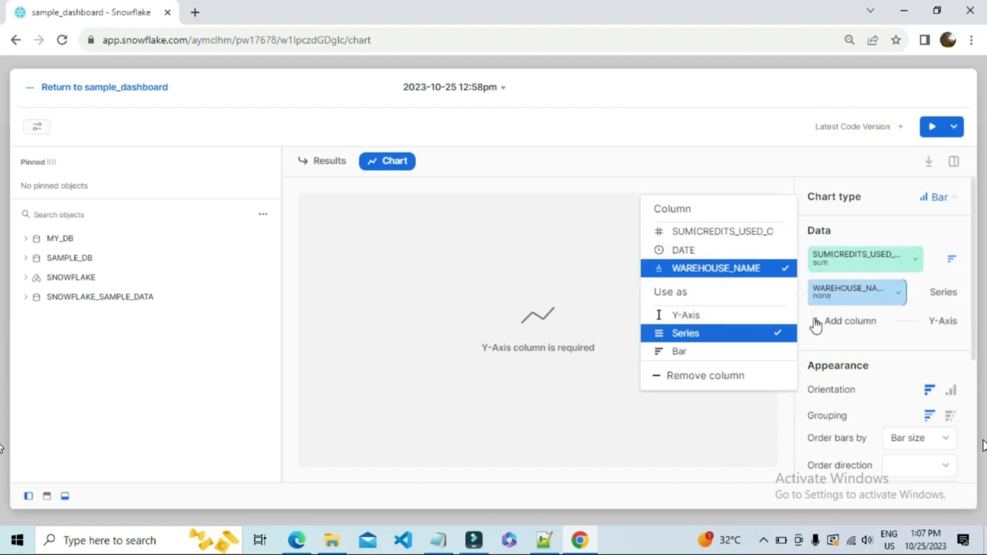
click(850, 321)
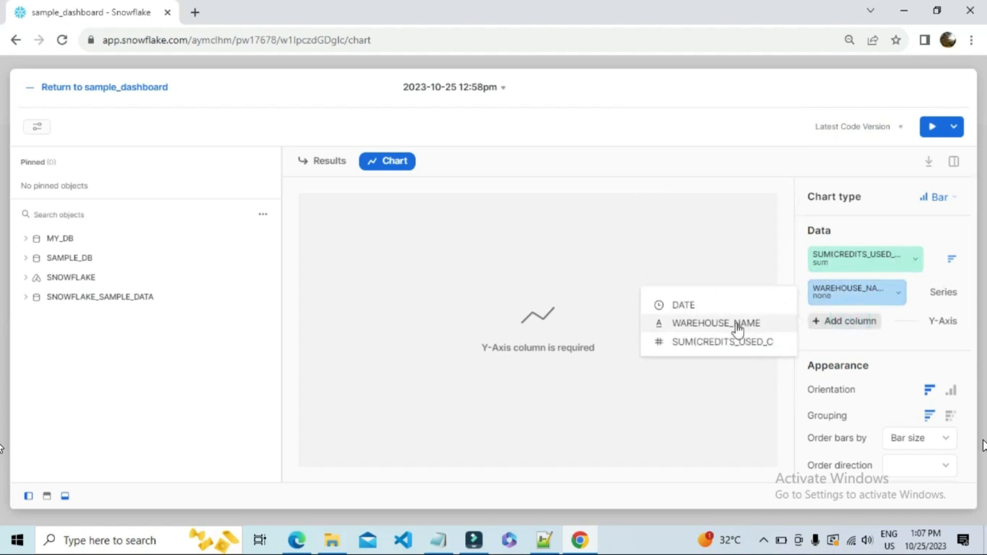
click(684, 306)
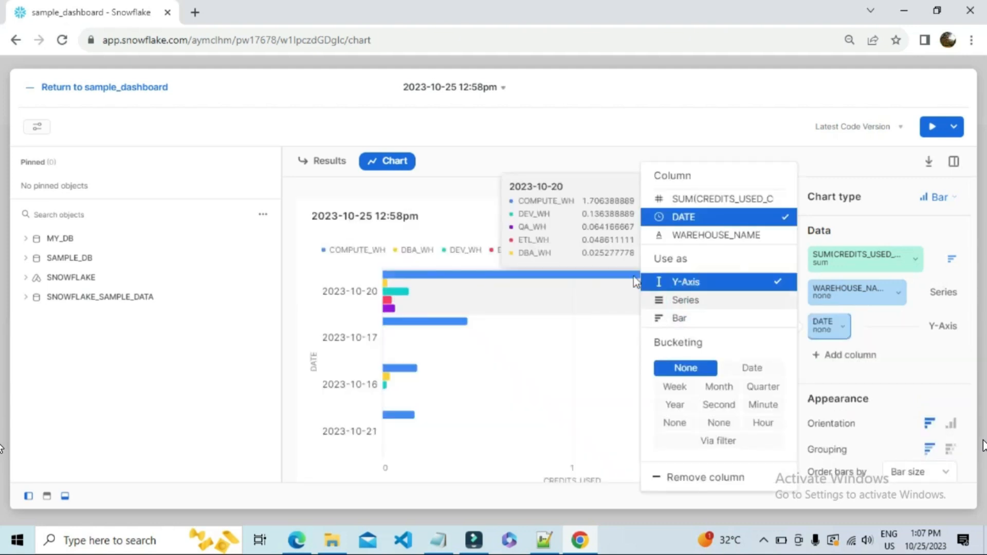
click(464, 193)
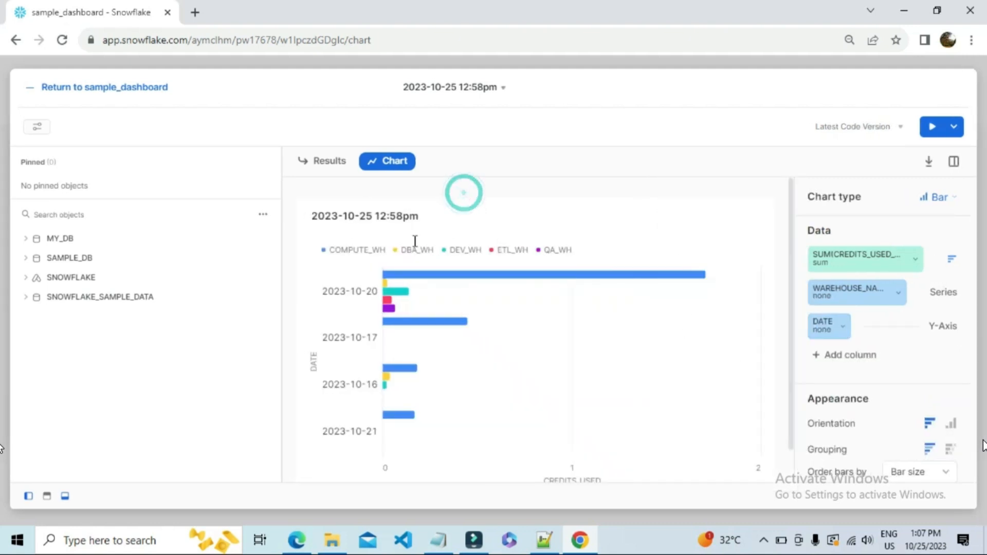
Rename the worksheet as Warehouse_credits_used.
click(462, 87)
click(477, 129)
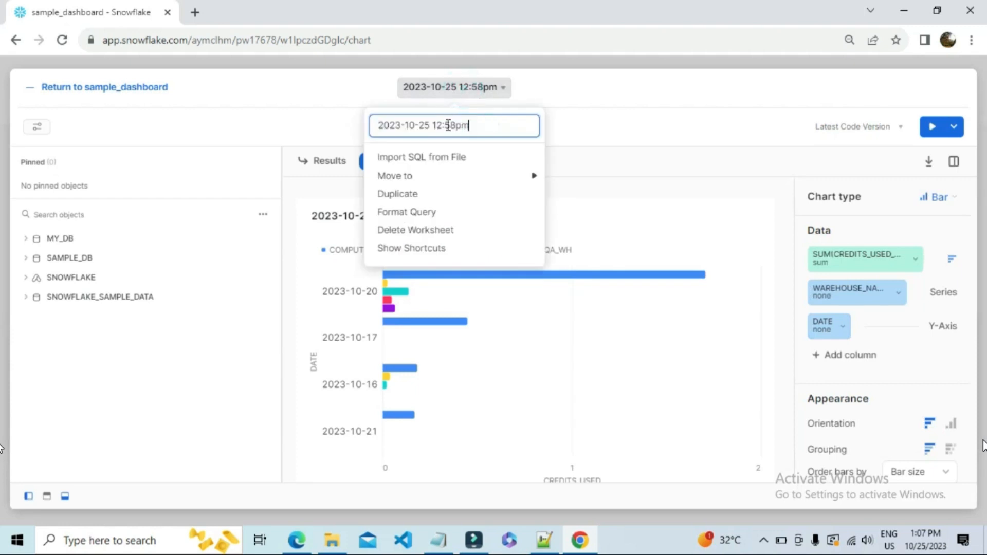
drag(497, 126, 370, 128)
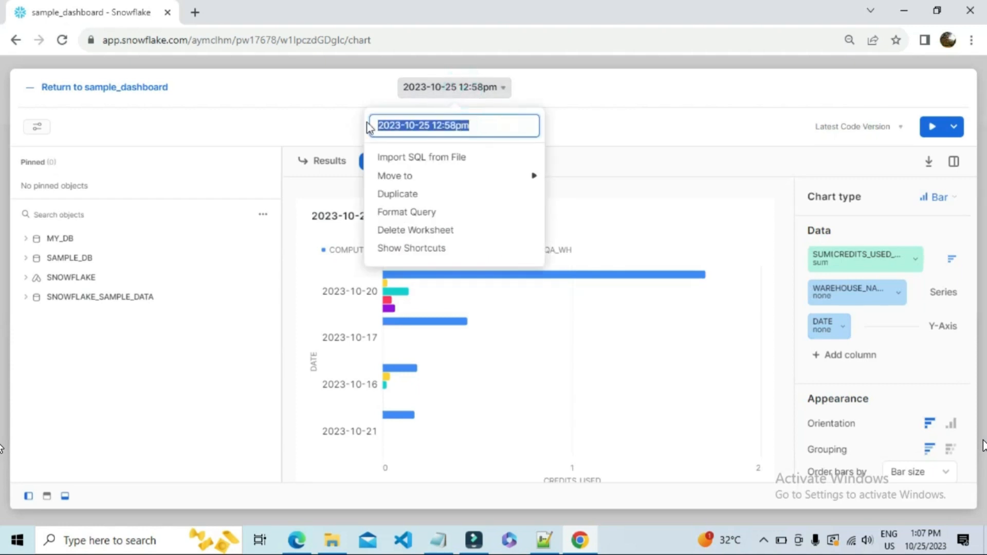
key(BackSpace)
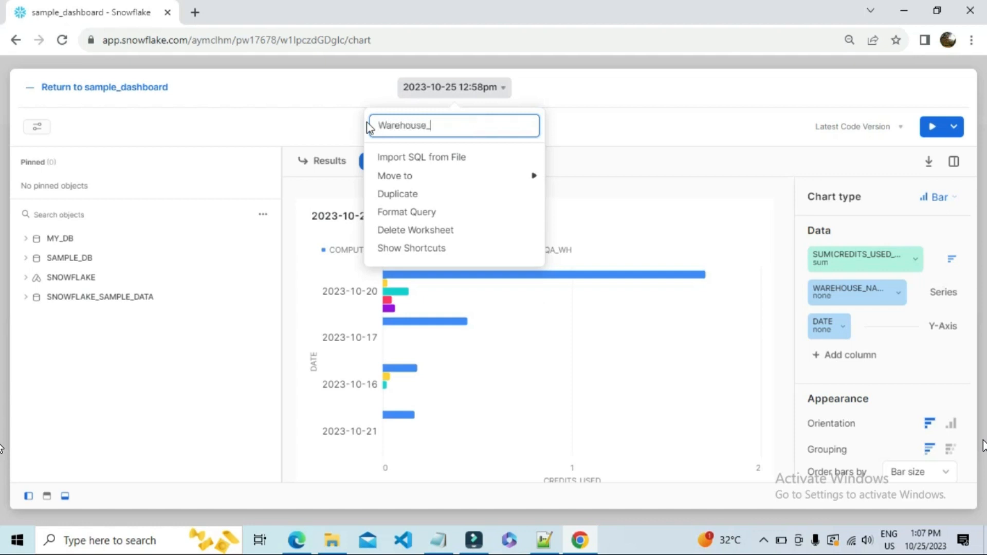
text(Warehouse_credits_used)
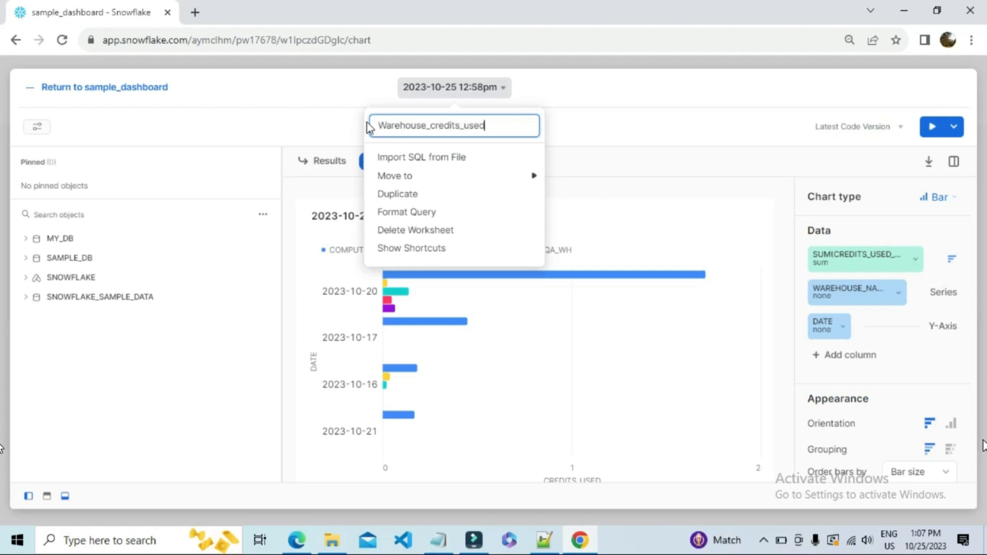
key(Return)
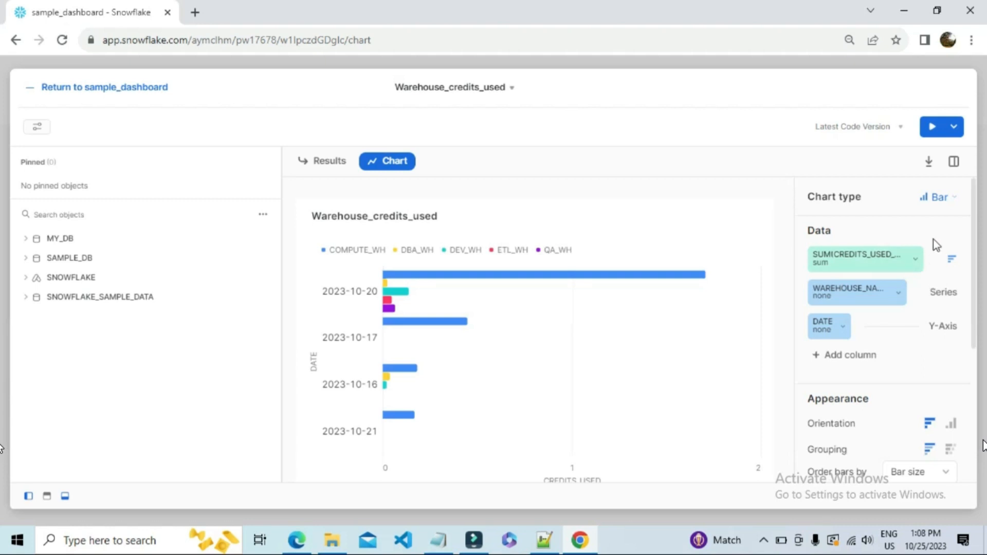
Try the Scatter chart type, and switch to a Heatgrid with WAREHOUSE_NAME as the rows.
click(951, 204)
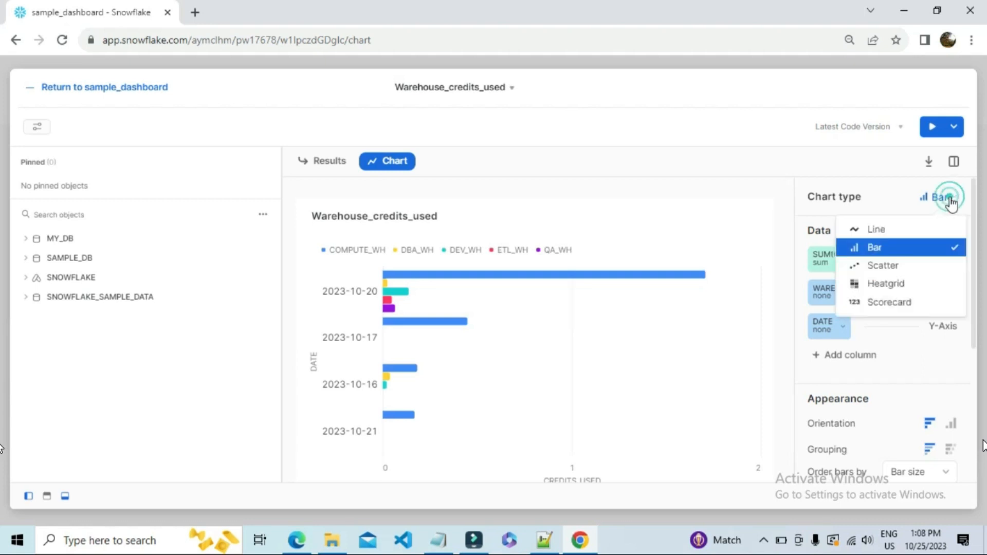
click(889, 268)
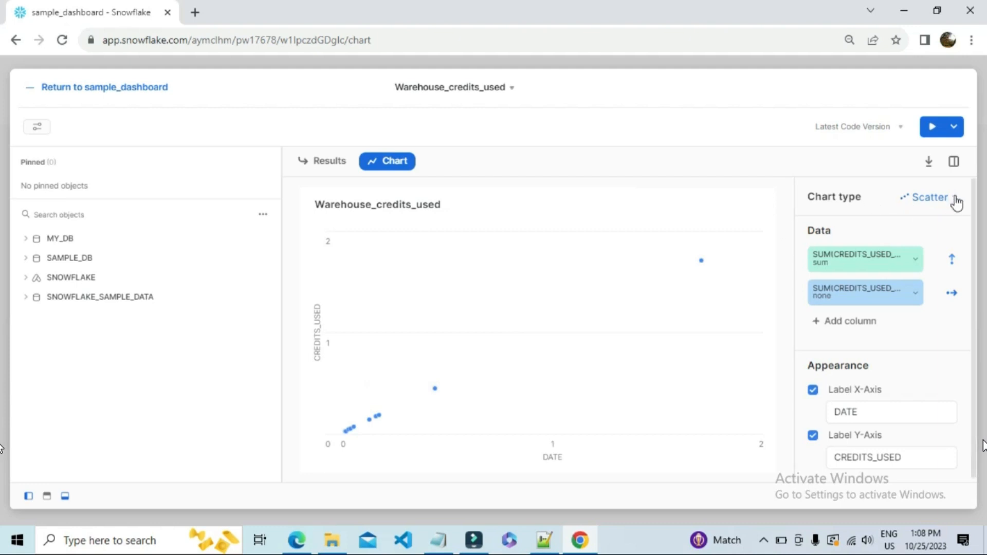
click(924, 197)
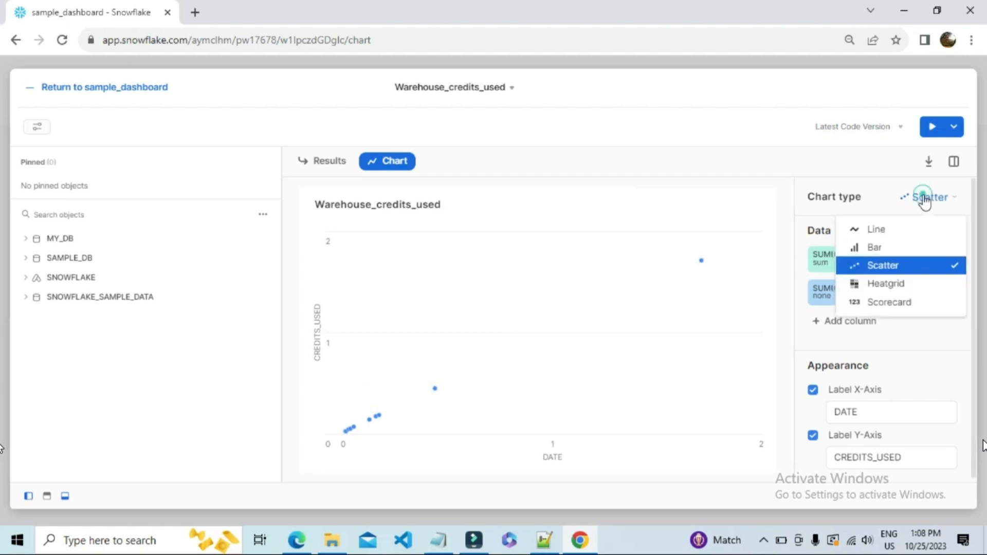
click(887, 284)
click(898, 290)
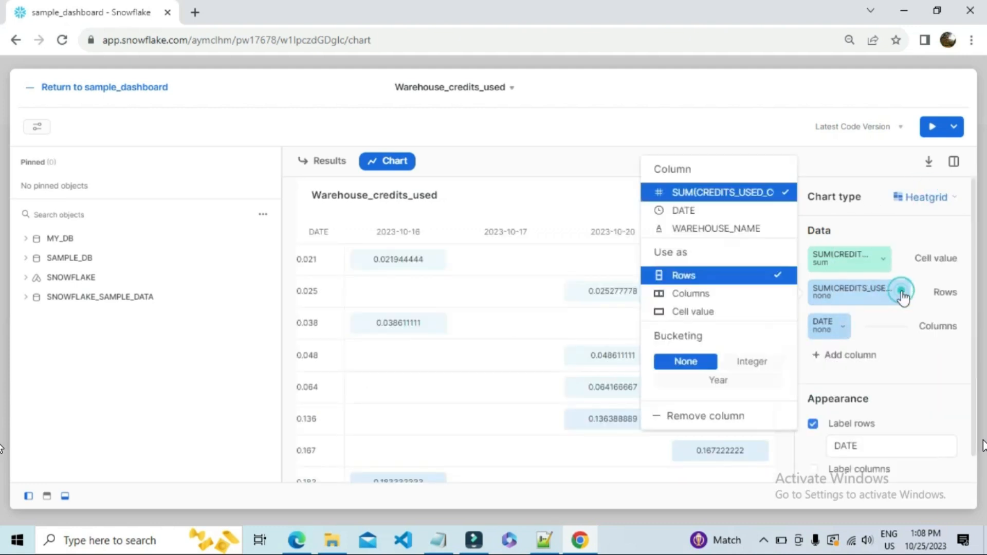
click(728, 233)
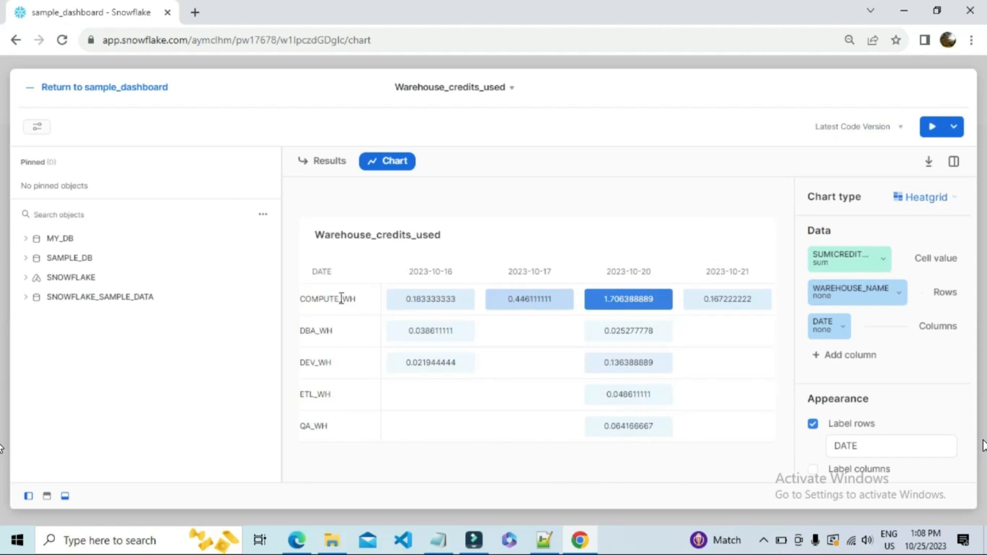
Examine the heatgrid's COMPUTE_WH credit values by date, including the 2023-10-16 and 2023-10-20 cells, and its appearance options.
click(340, 297)
click(343, 309)
double_click(321, 303)
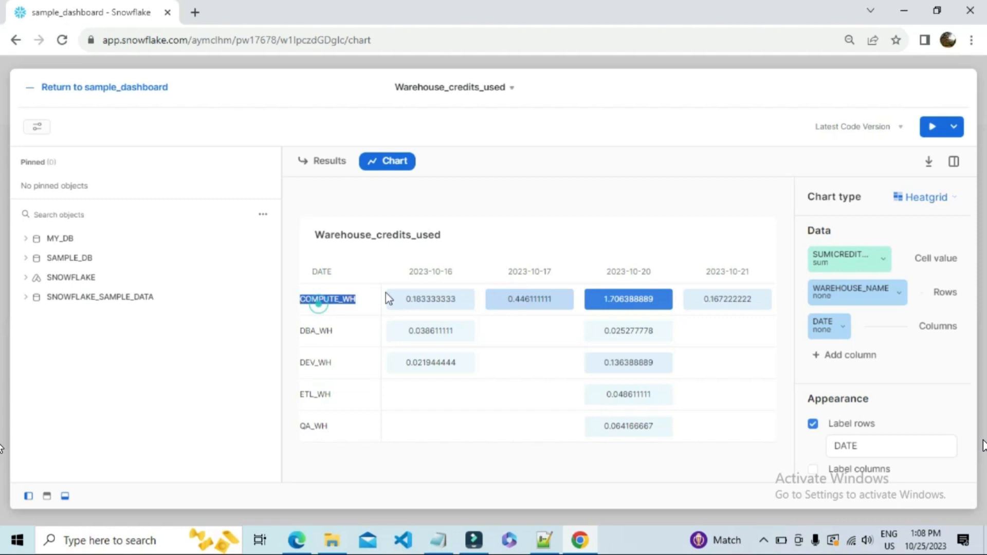
double_click(419, 272)
drag(406, 298, 447, 298)
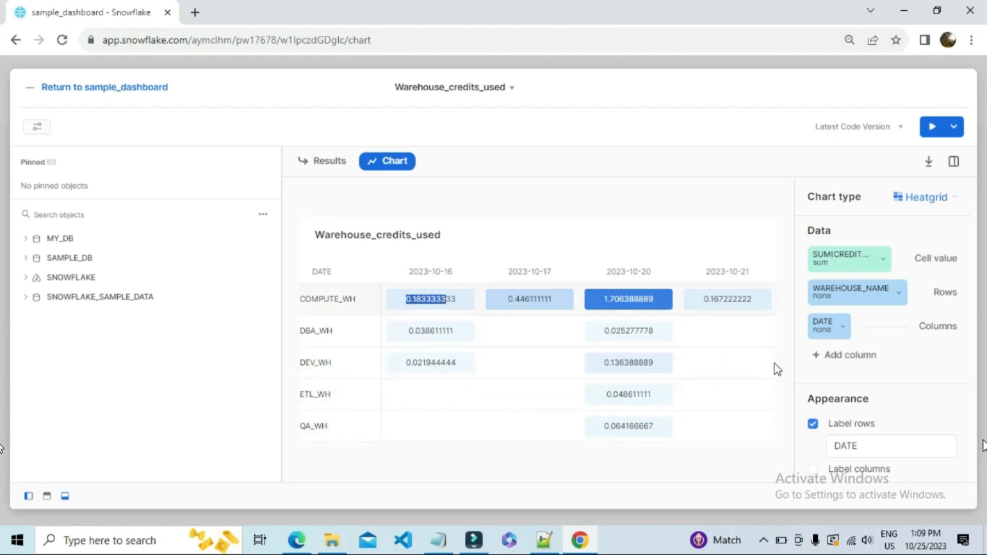
drag(604, 299, 658, 304)
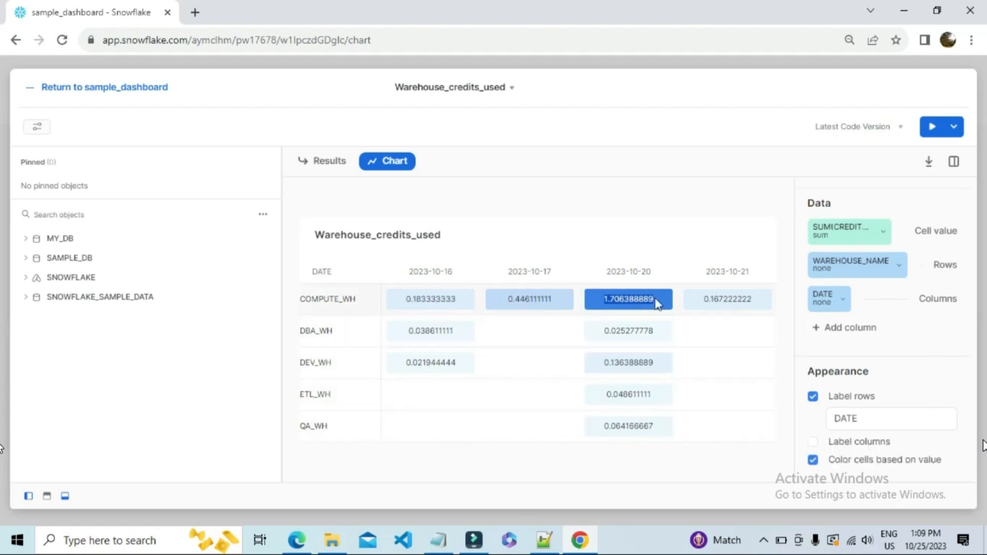
click(611, 235)
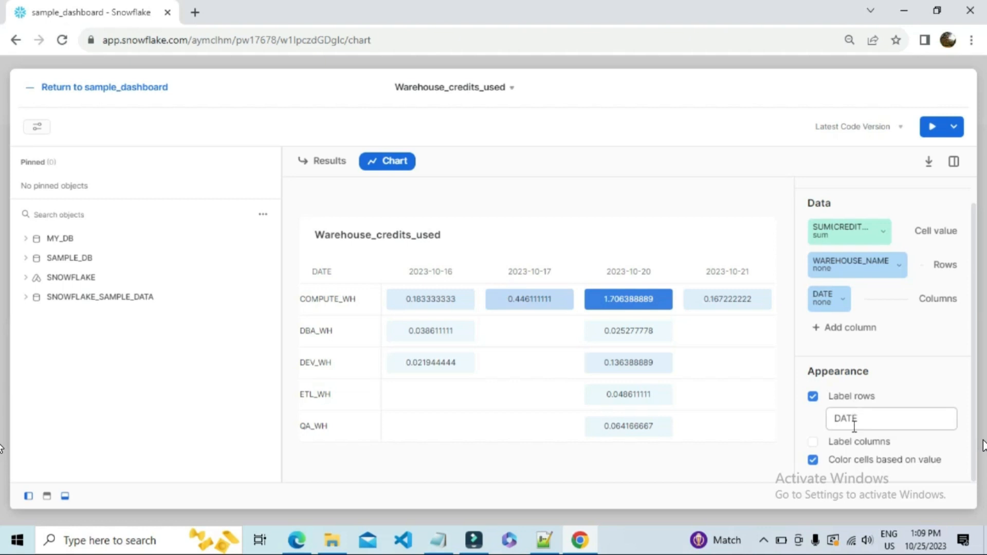
scroll(849, 450, up, 1)
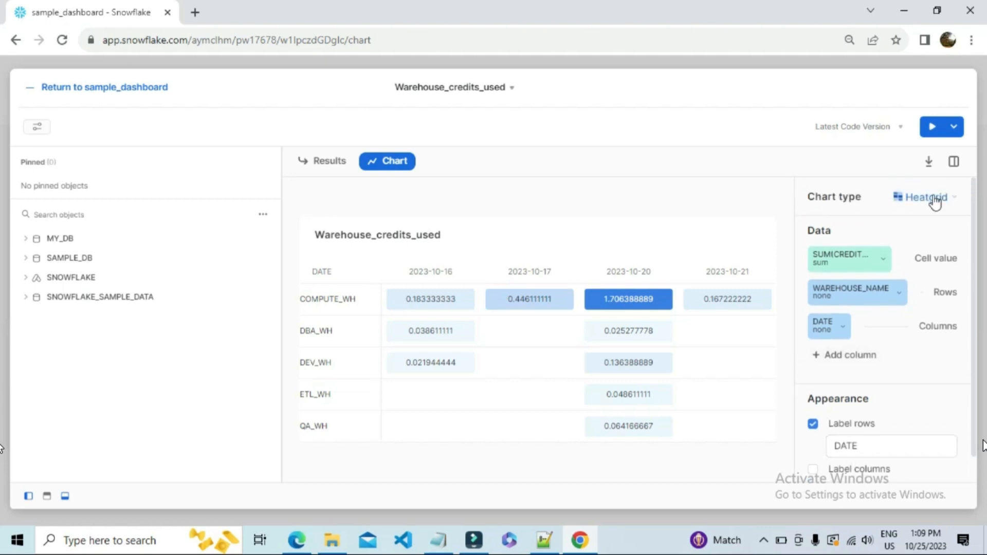
Switch the chart type to Scorecard and use the count of WAREHOUSE_NAME as its value.
click(935, 199)
click(887, 305)
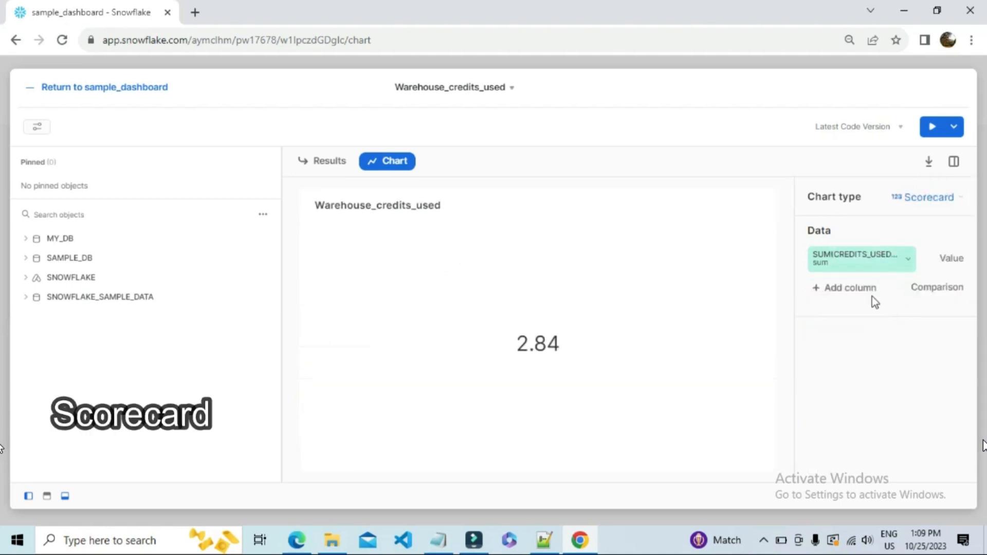
click(906, 261)
click(719, 194)
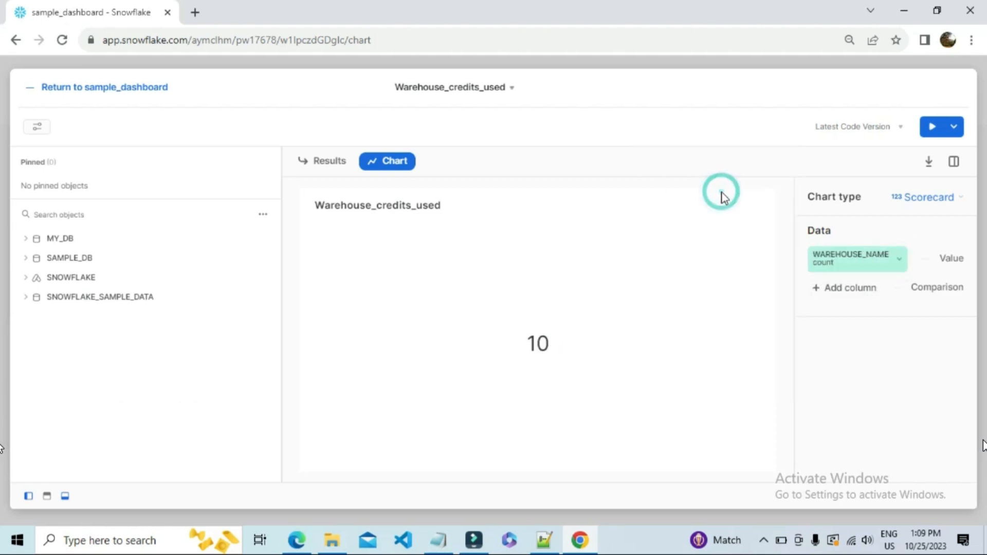
click(903, 263)
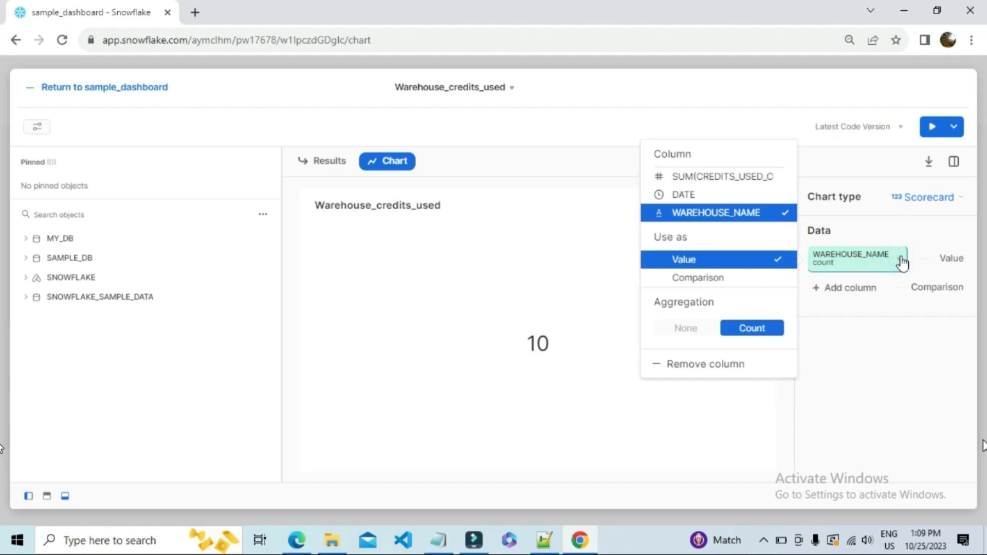
click(903, 261)
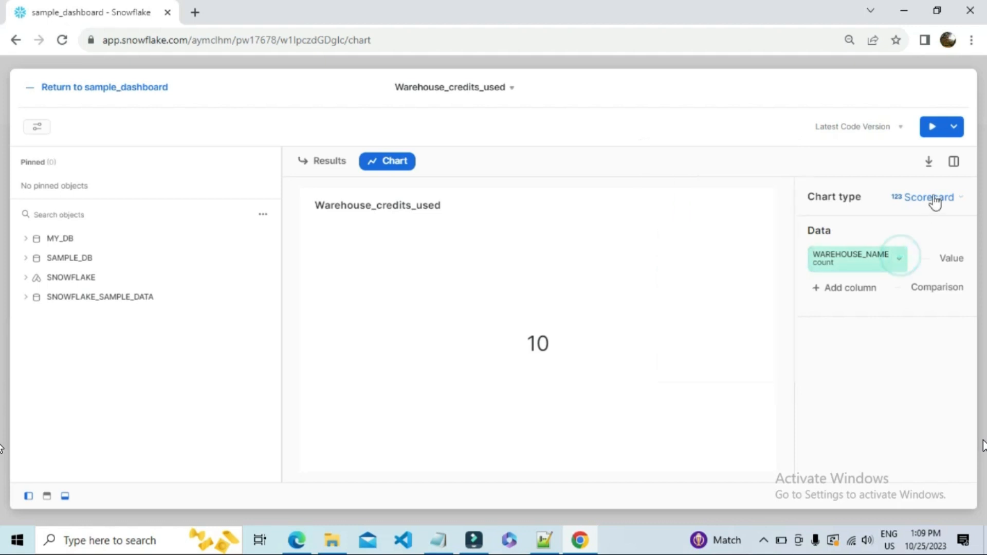
Review the available chart types without changing the Scorecard, and return to sample_dashboard.
click(940, 203)
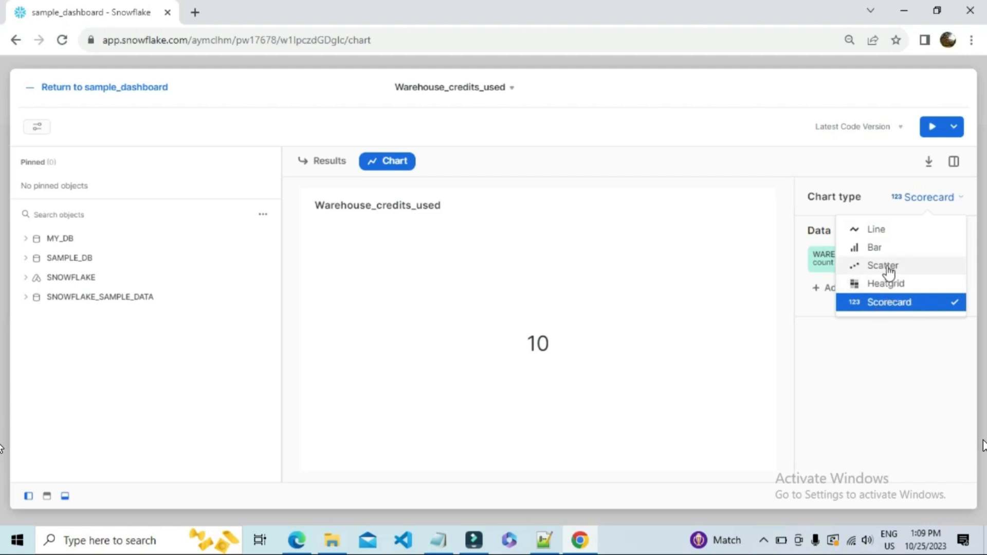
click(433, 243)
click(92, 87)
click(94, 89)
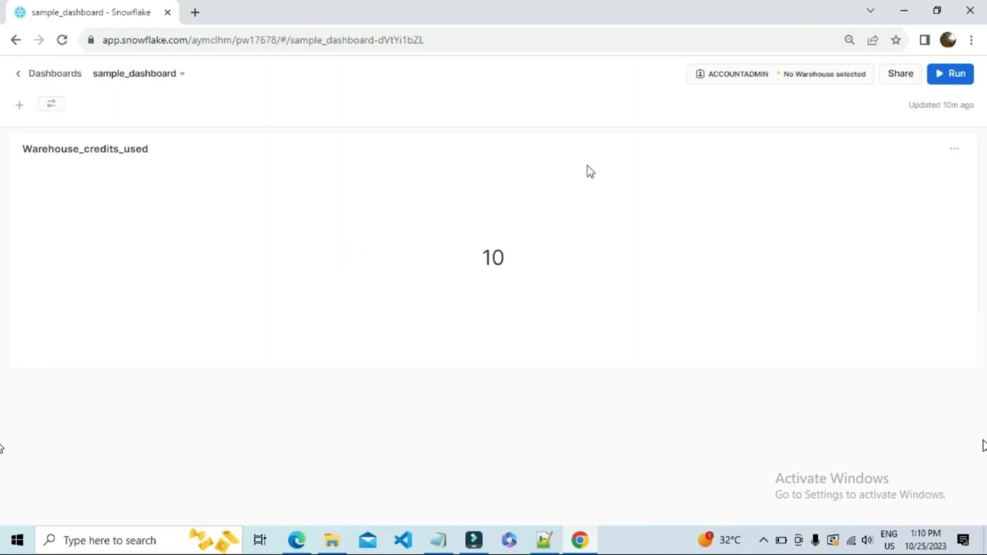
Set the dashboard's role to READ_RL and its warehouse to DEV_WH.
click(743, 78)
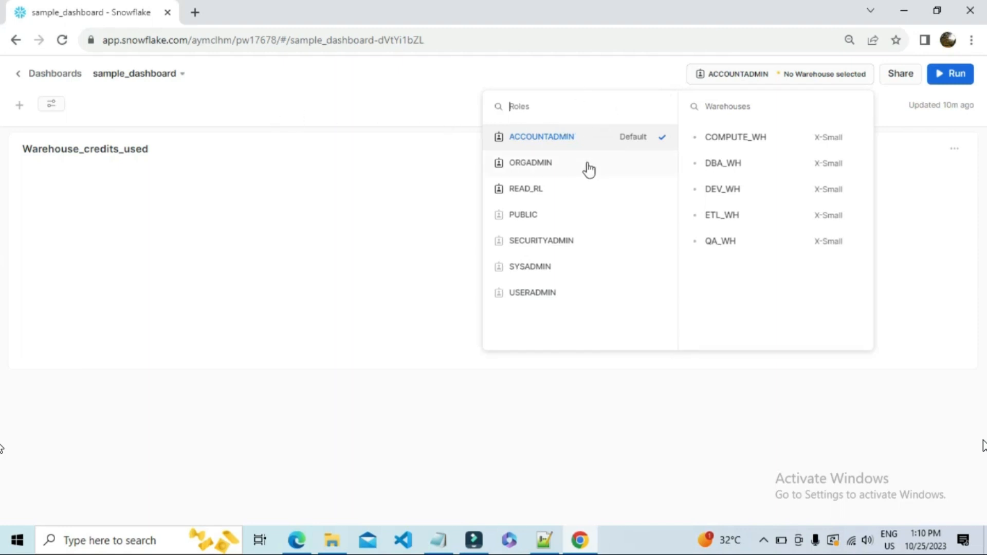
click(561, 191)
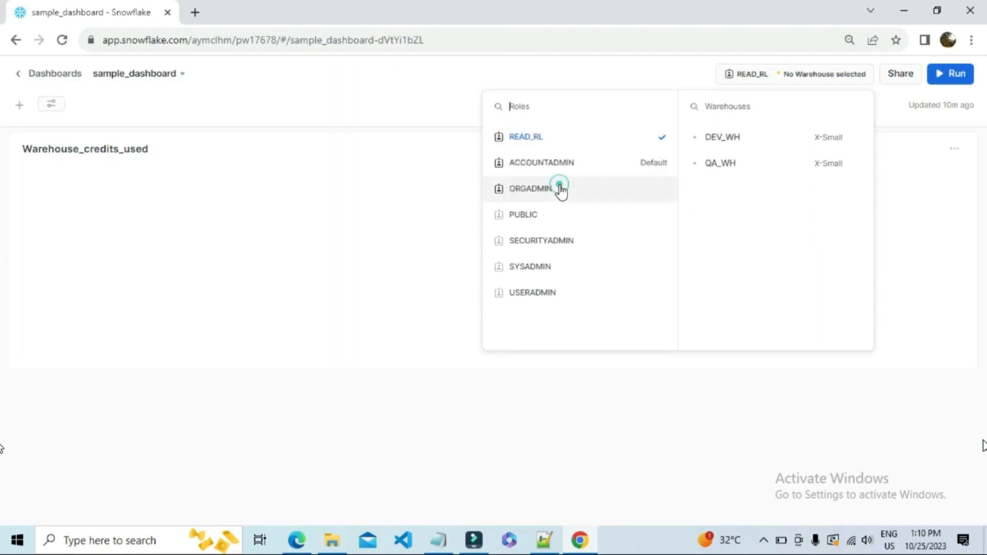
click(730, 138)
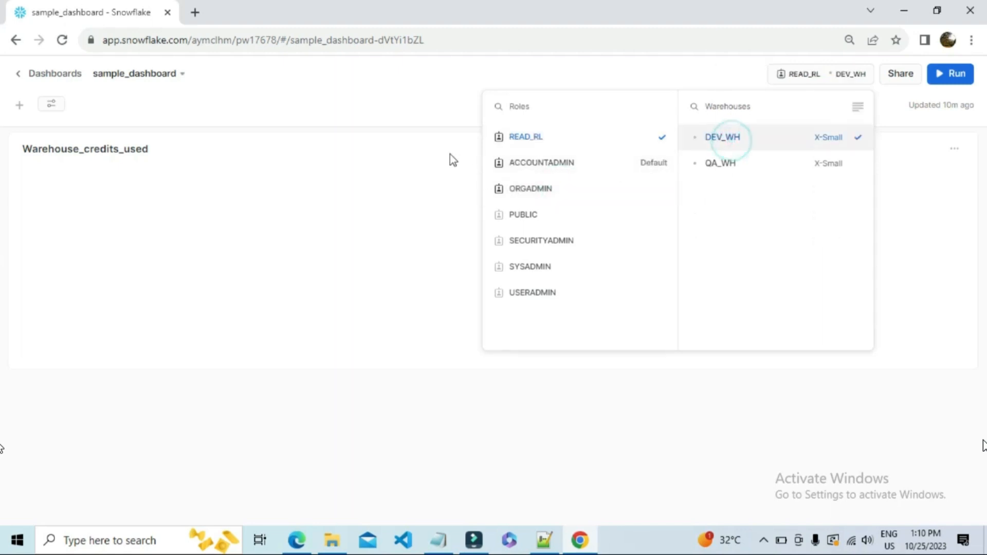
click(446, 135)
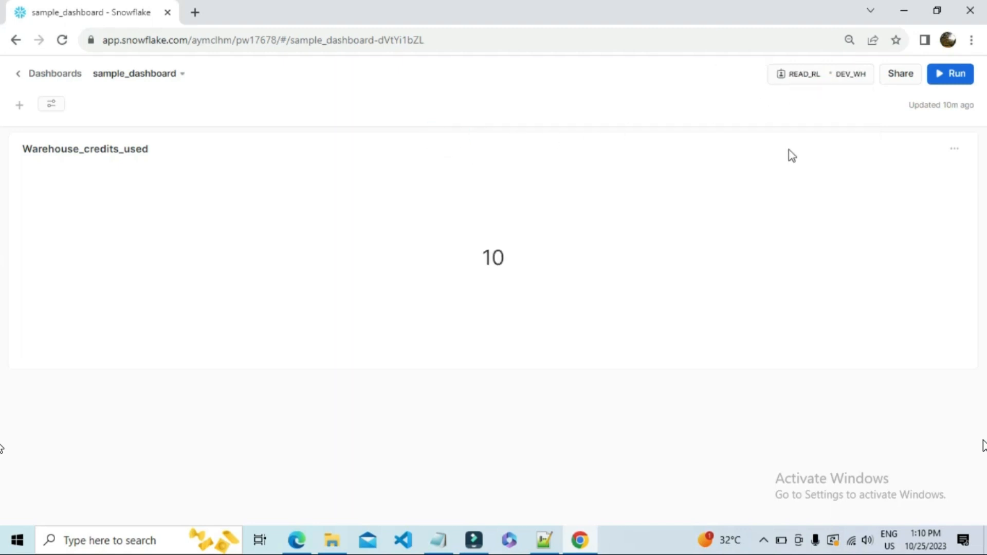
click(795, 76)
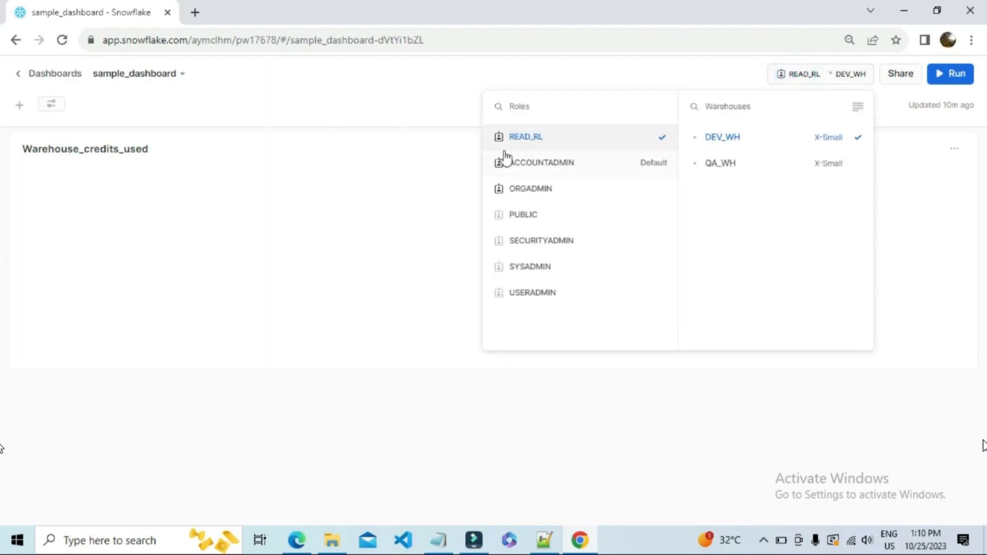
click(409, 159)
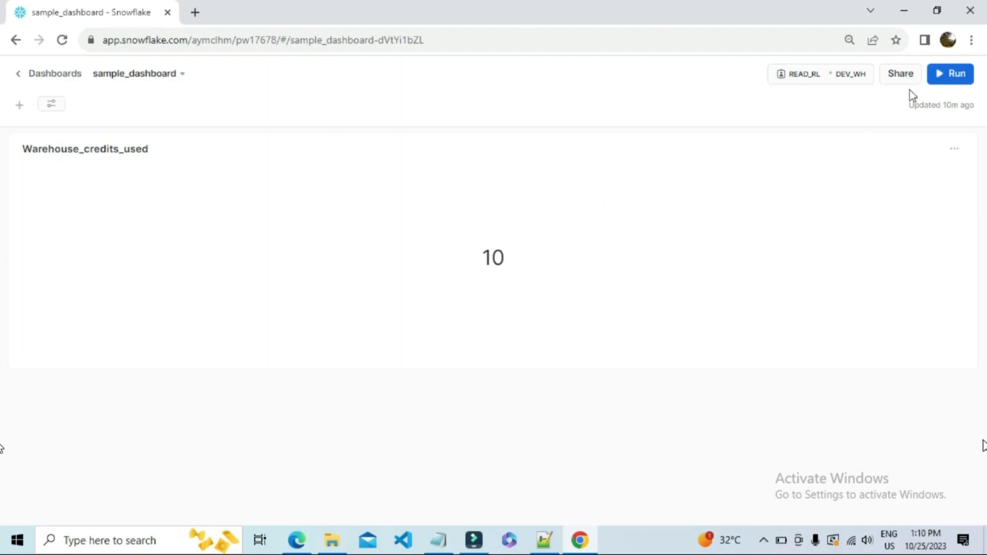
Open the Warehouses Study dashboard from the dashboards list and look through its chart tiles.
click(22, 74)
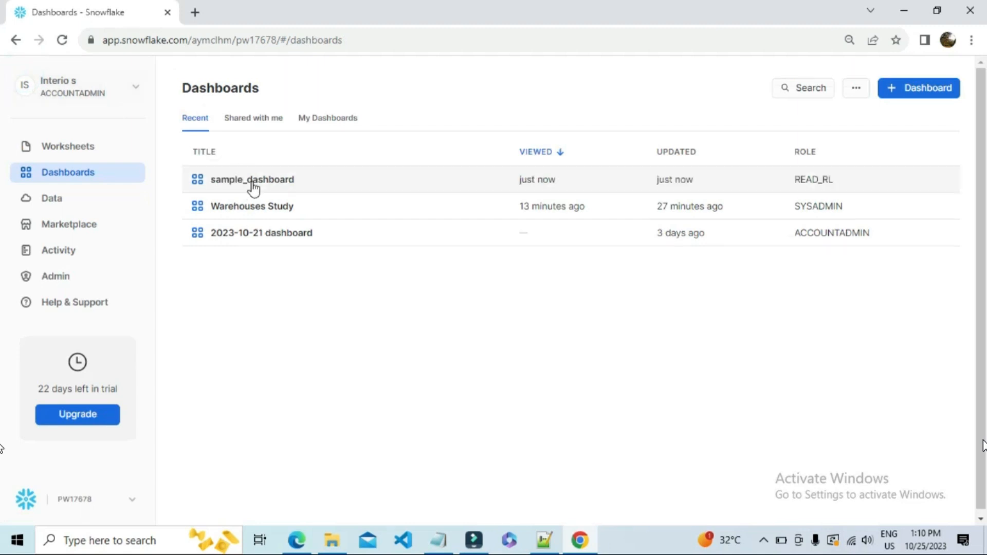
click(247, 211)
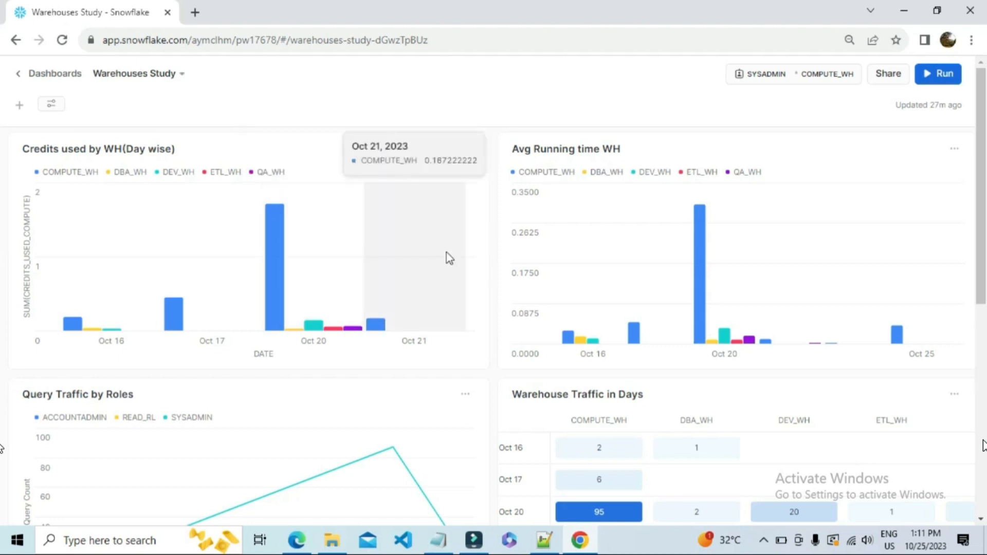
scroll(444, 265, down, 4)
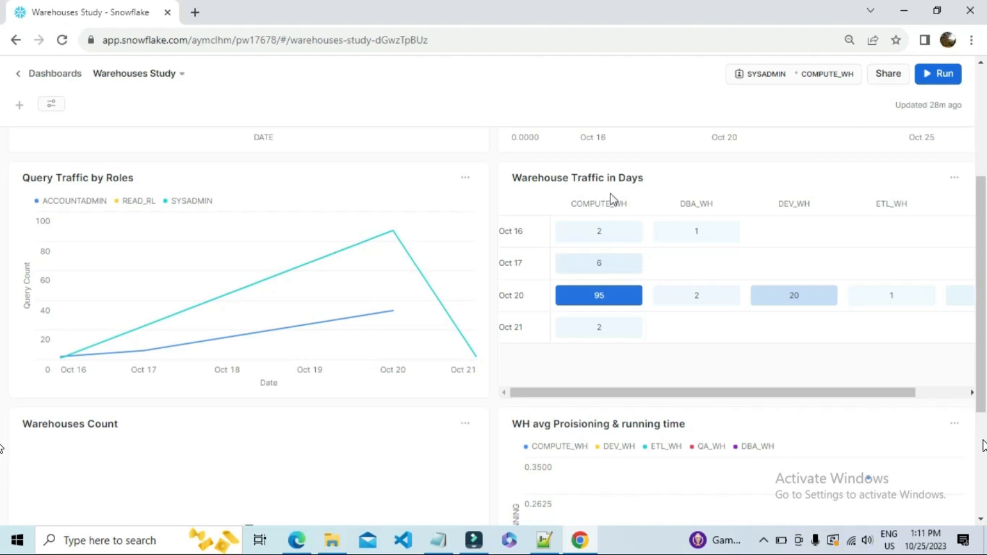
drag(515, 232, 582, 204)
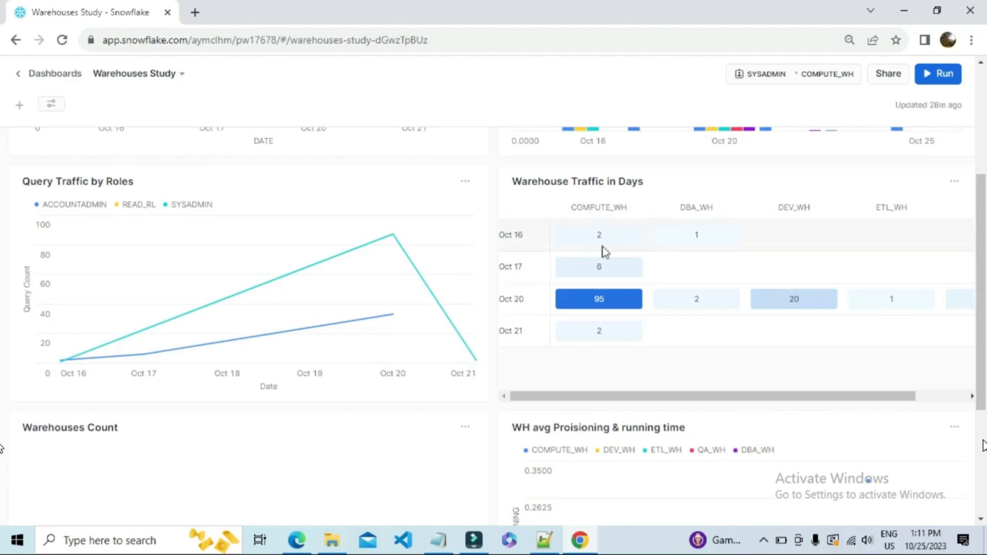
scroll(609, 348, down, 4)
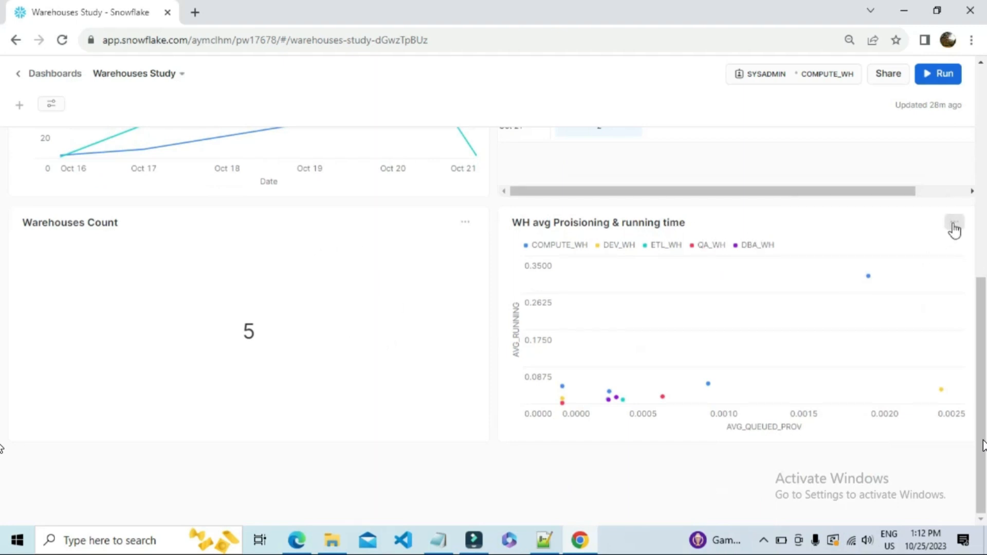
click(863, 232)
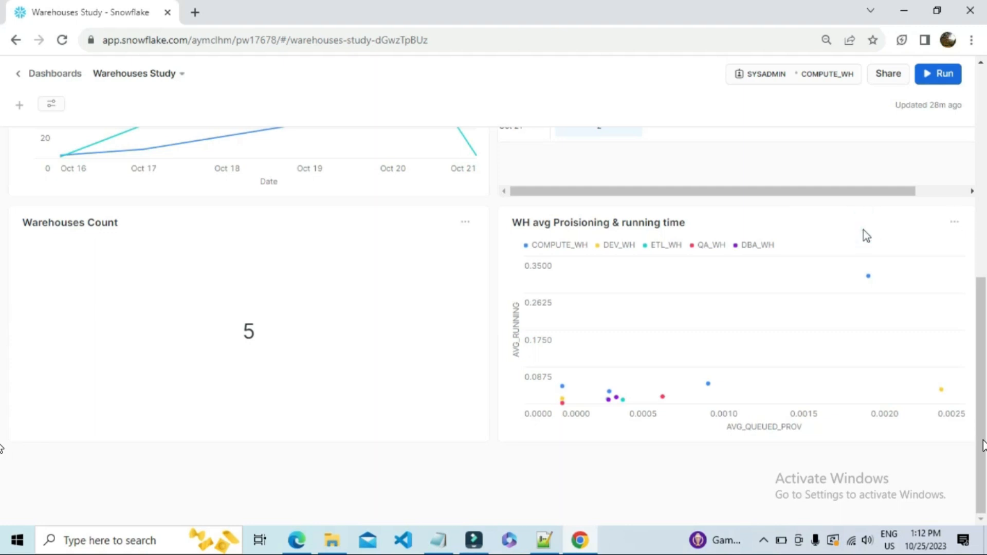
Open the WH avg Proisioning & running time tile and inspect QA_WH and COMPUTE_WH data points on its scatter chart.
click(957, 223)
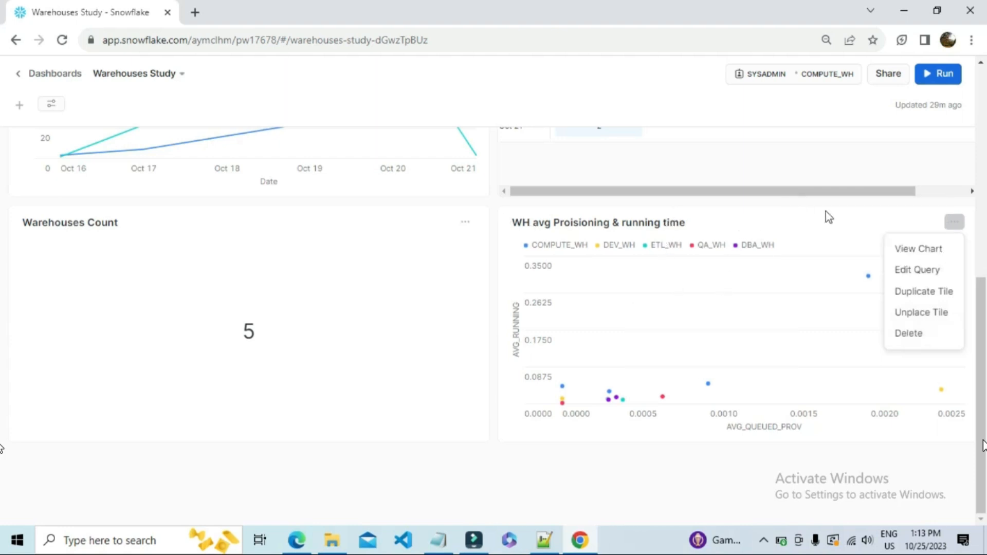
click(944, 278)
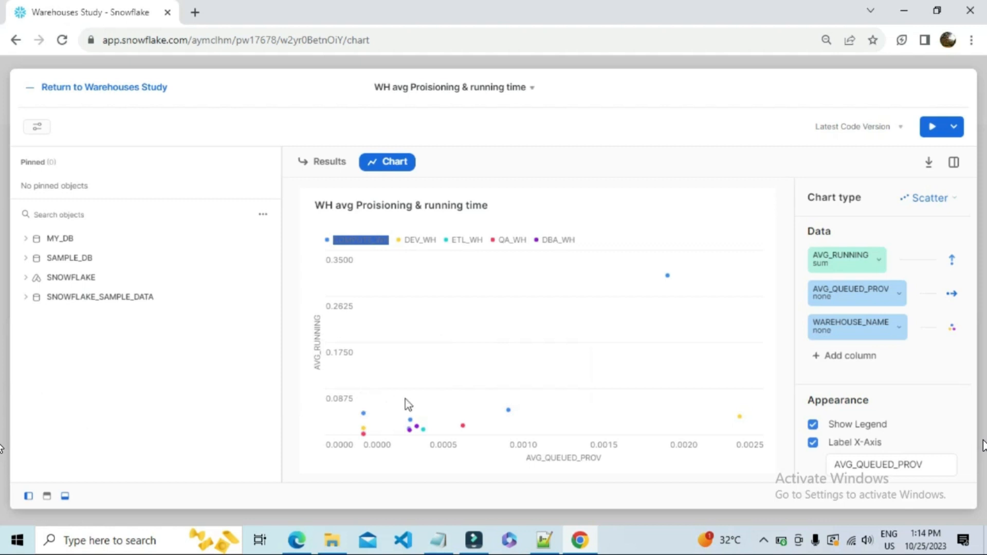
mouse_move(465, 430)
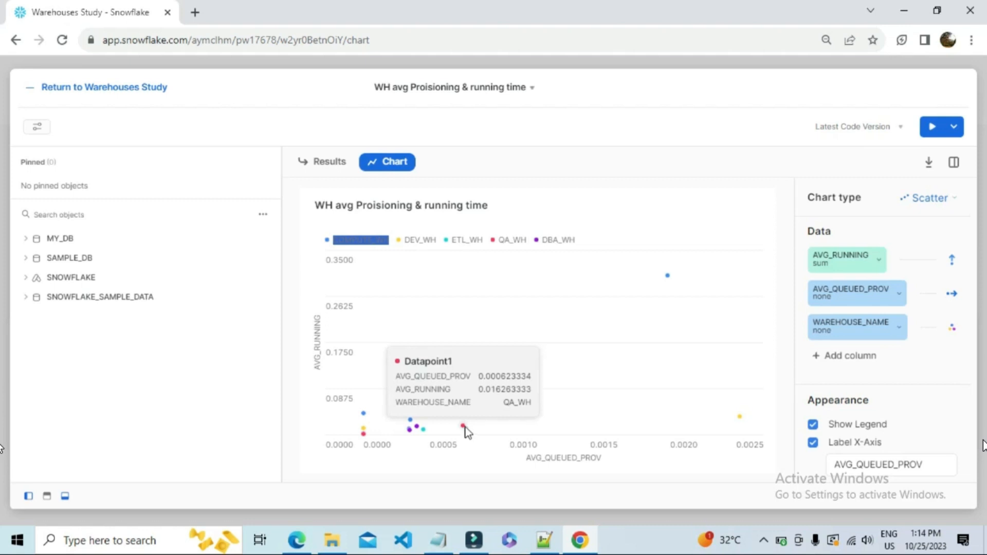
mouse_move(669, 278)
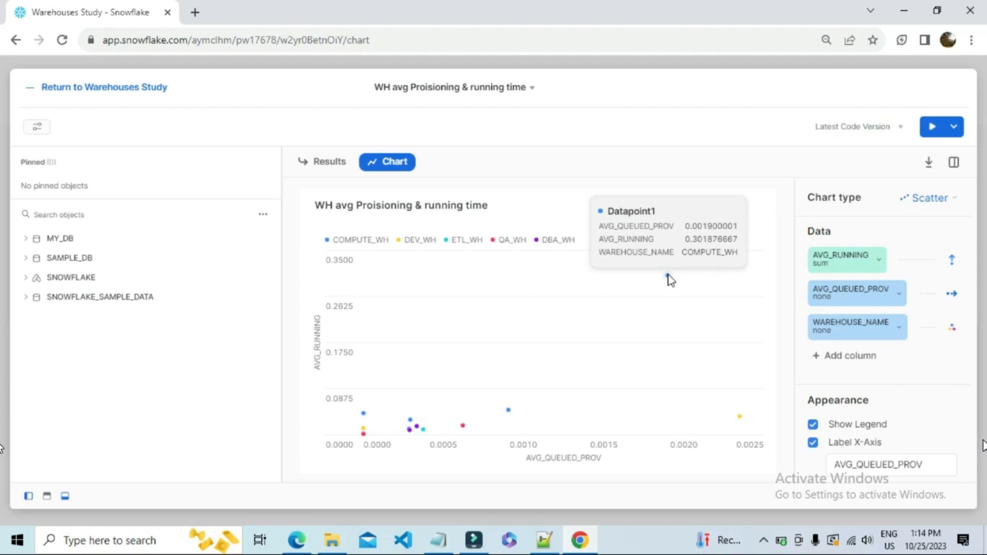
Download the scatter chart as an image and hide the chart settings.
click(930, 161)
click(930, 163)
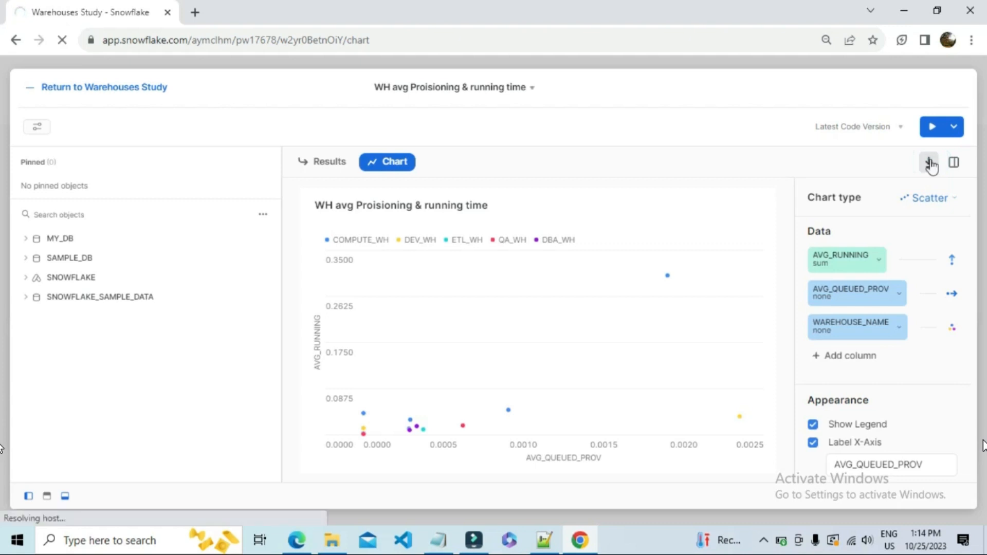
click(954, 163)
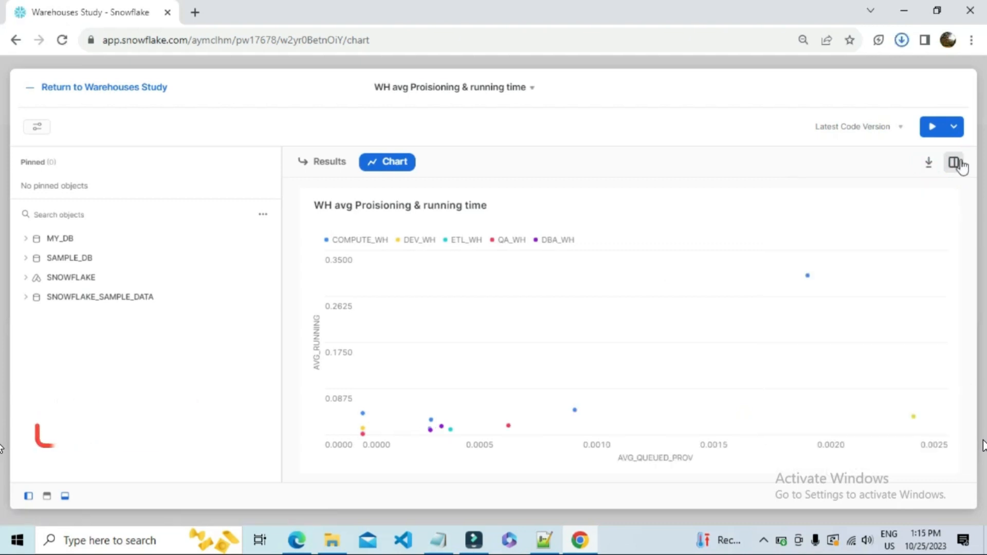
Return to the Warehouses Study dashboard and dismiss the download notification.
click(105, 91)
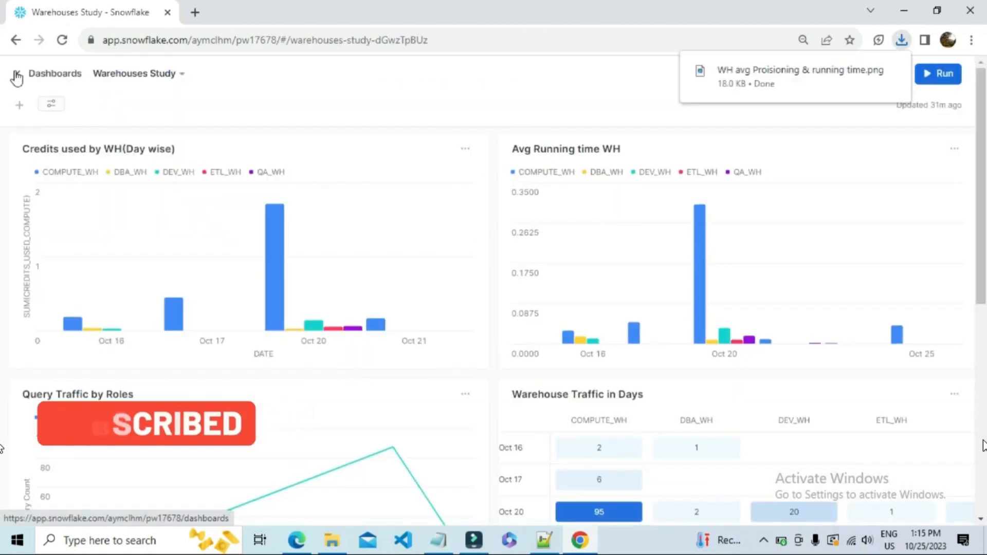
click(657, 85)
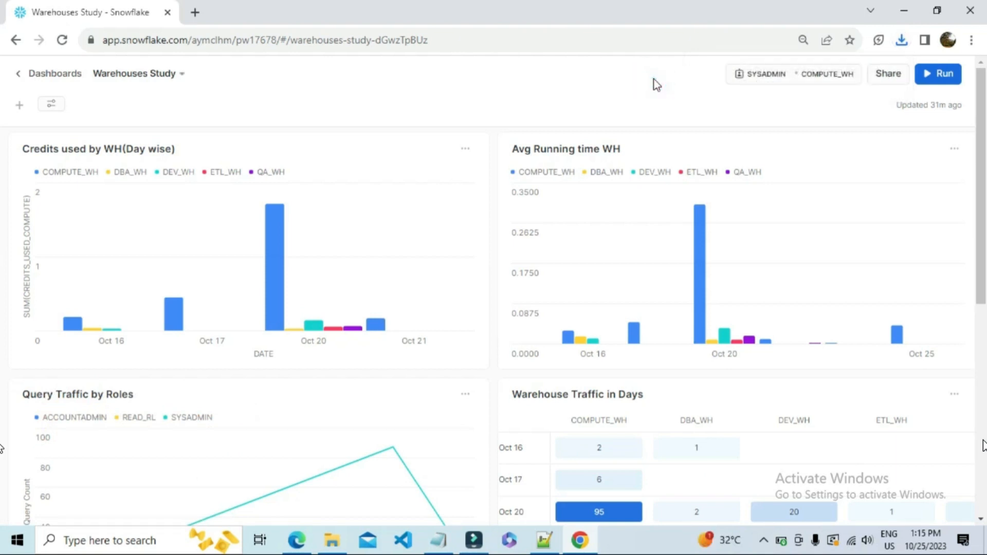